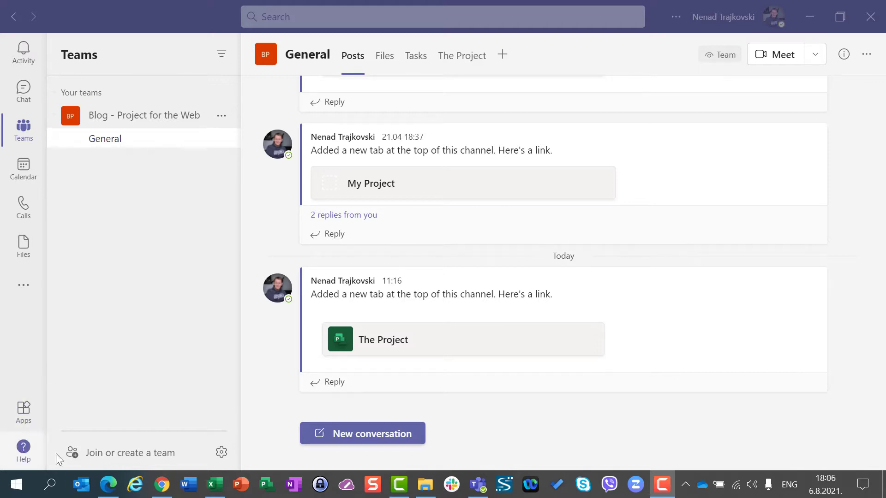
- Create a public team from scratch named "My Test Team" without adding any members
{"action": "left_click", "coordinate": [104, 454]}
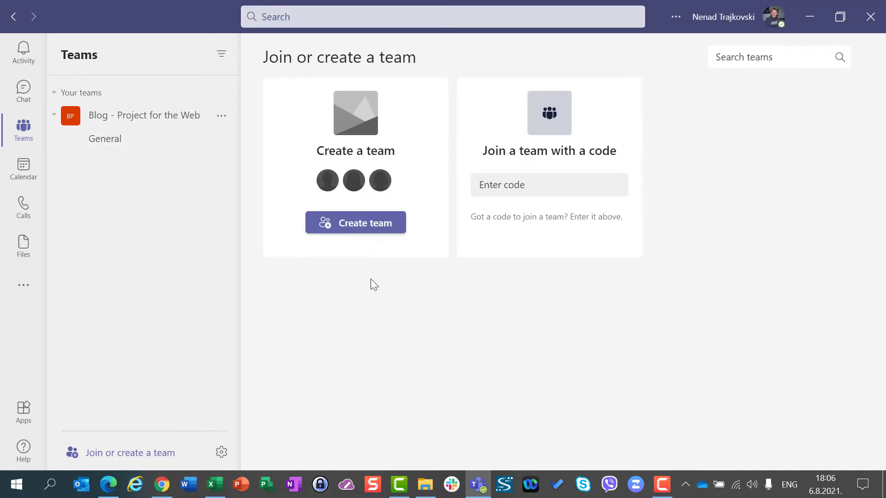
{"action": "left_click", "coordinate": [368, 223]}
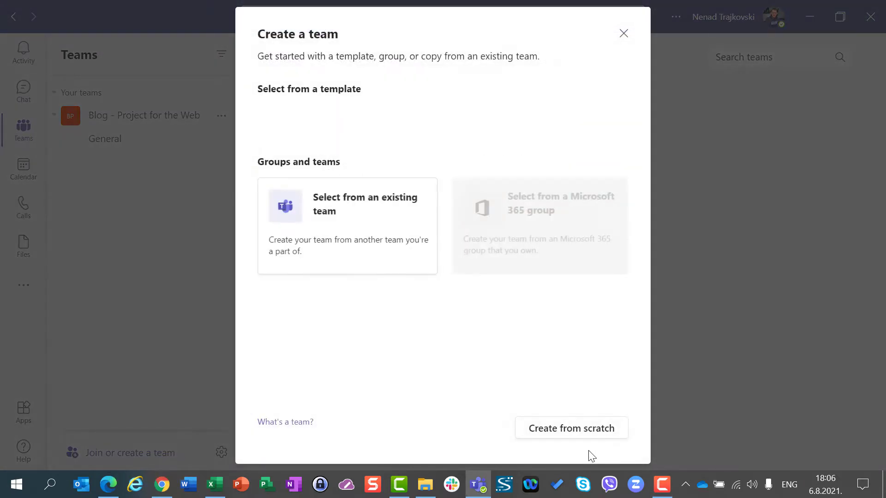
{"action": "left_click", "coordinate": [587, 439]}
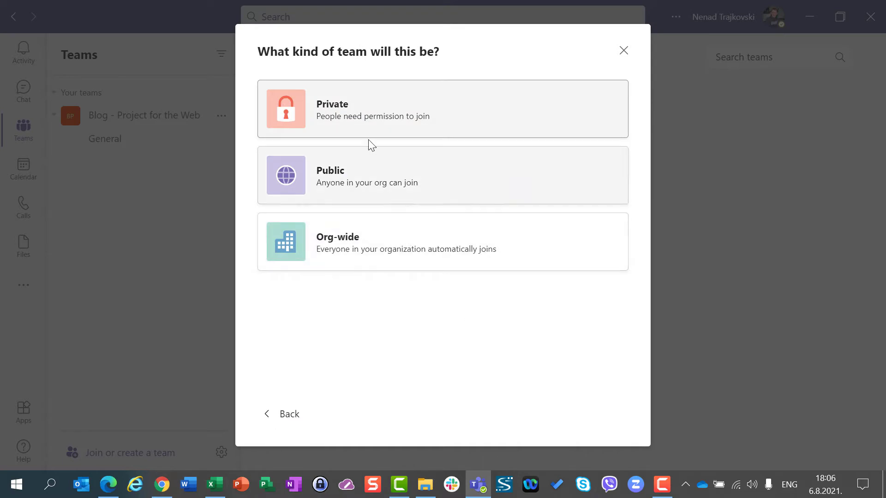
{"action": "left_click", "coordinate": [362, 181]}
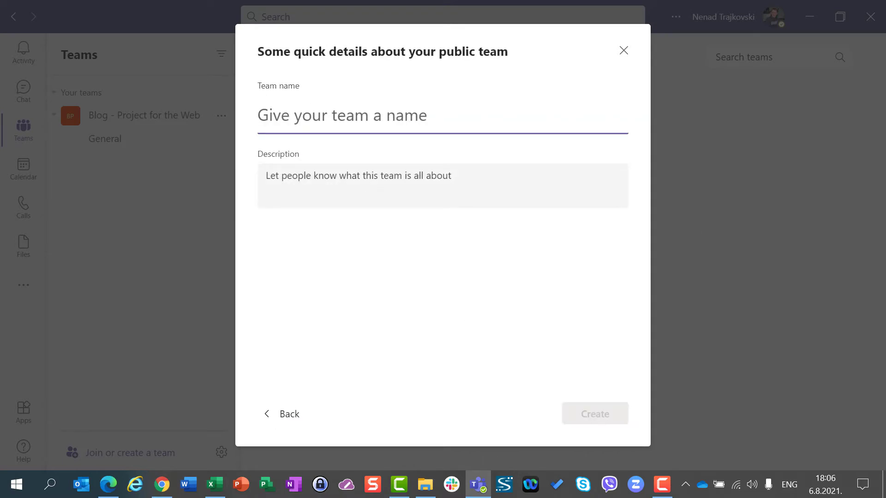
{"action": "type", "text": "My T"}
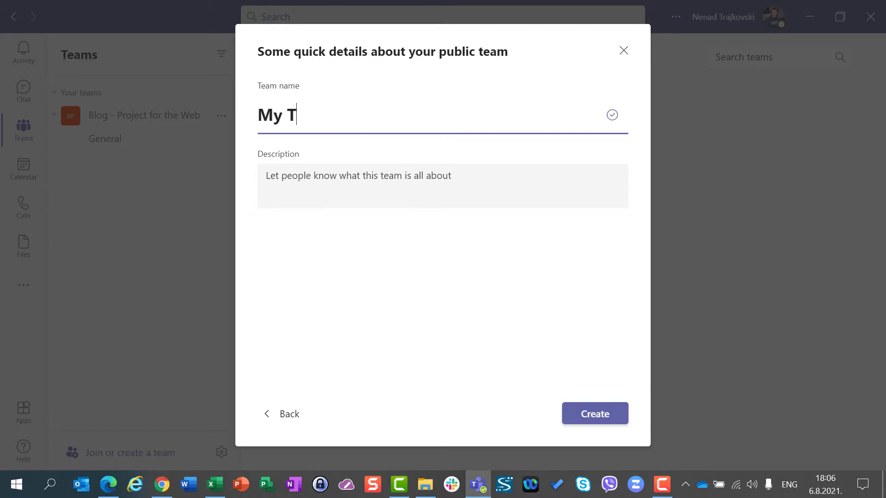
{"action": "type", "text": "est Team"}
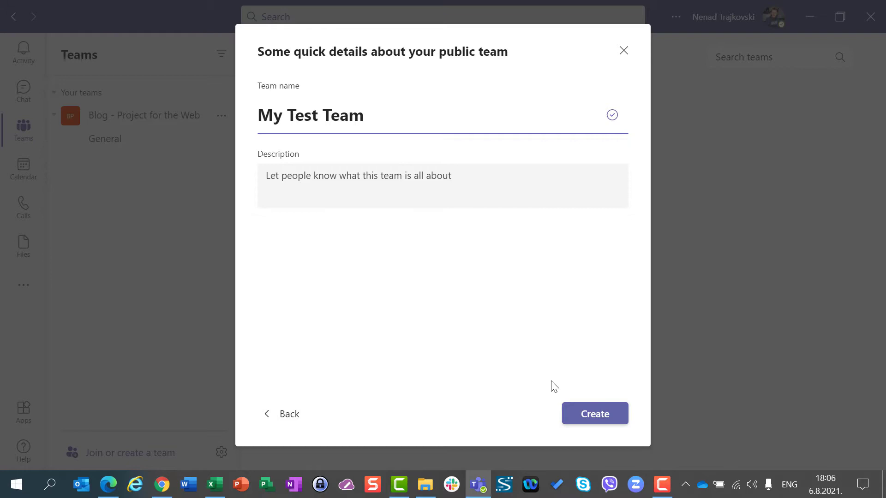
{"action": "left_click", "coordinate": [573, 417]}
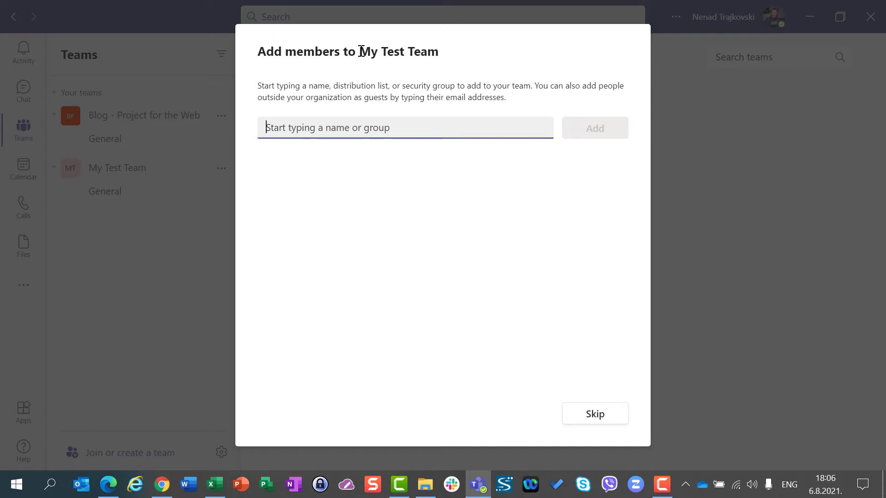
{"action": "left_click", "coordinate": [584, 418]}
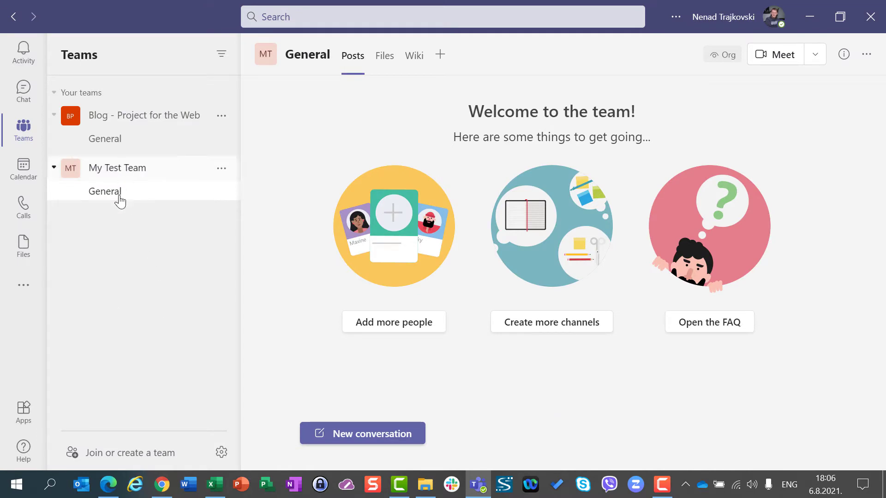
- Switch to Edge to check the active groups in the Microsoft 365 admin center and the Project home page, and return to Teams
{"action": "left_click", "coordinate": [106, 493]}
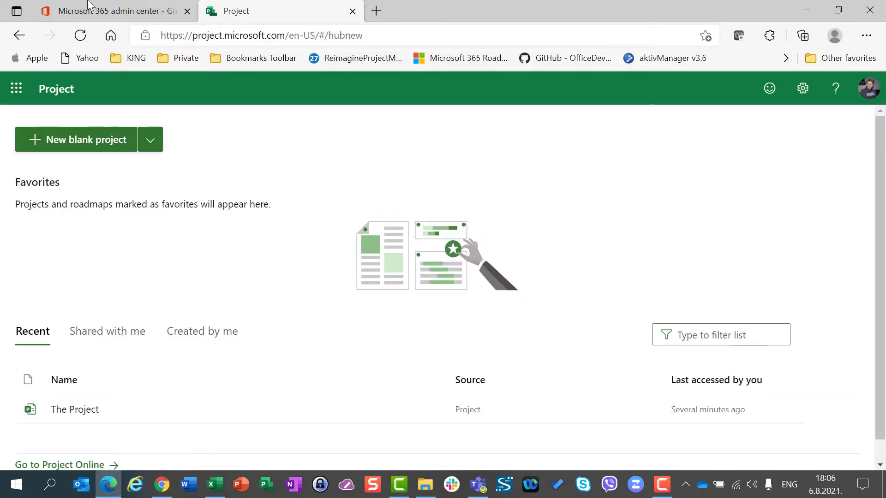
{"action": "left_click", "coordinate": [108, 10]}
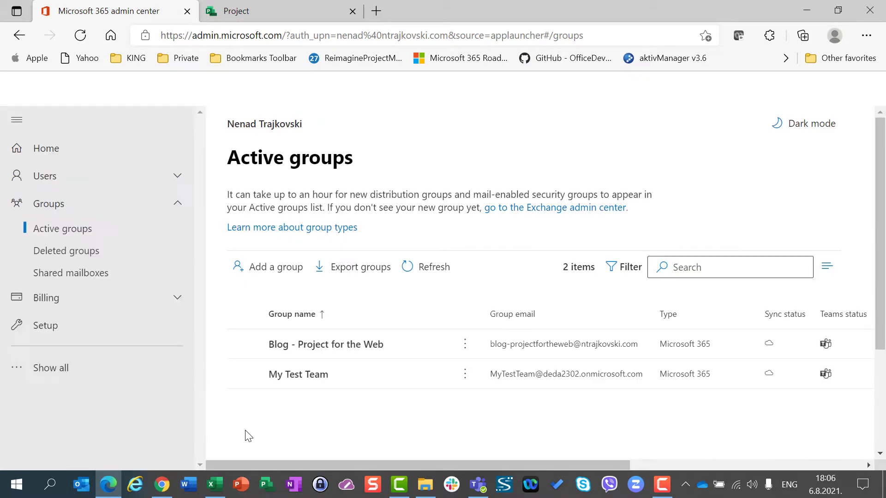
{"action": "left_click", "coordinate": [241, 18]}
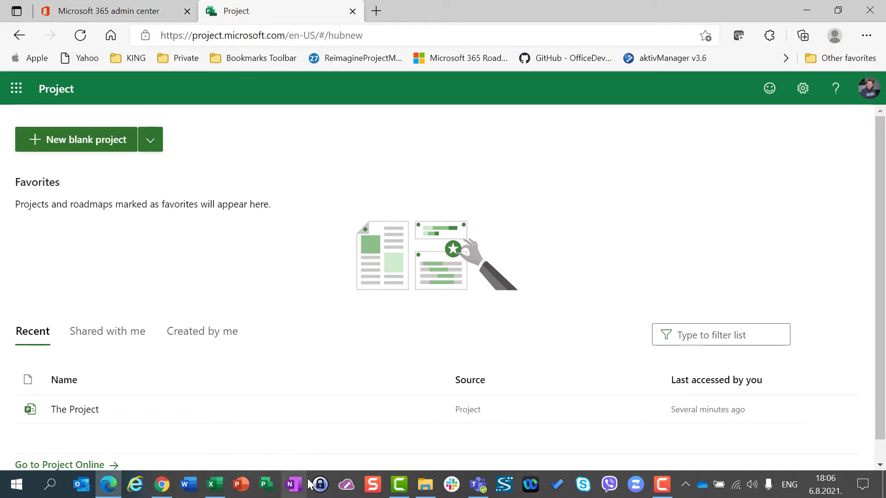
{"action": "left_click", "coordinate": [478, 485]}
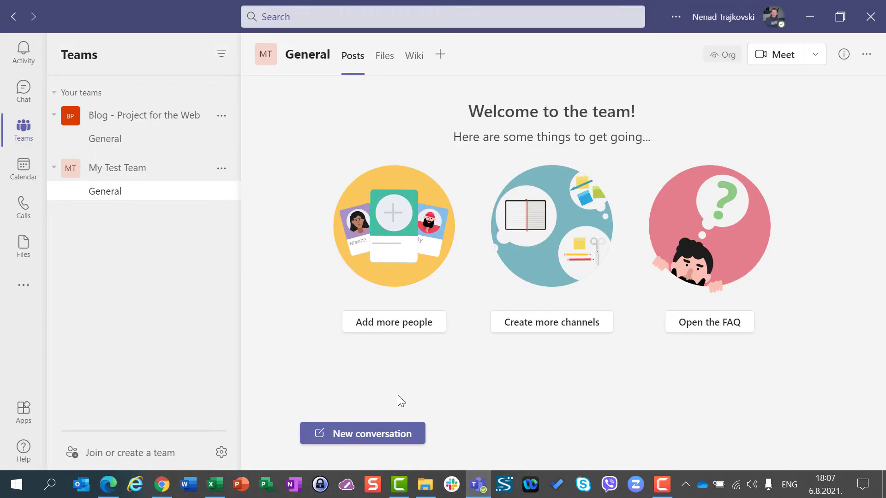
- Add a Project tab to My Test Team's General channel with a new project named "Project created in my Test Team"
{"action": "left_click", "coordinate": [437, 57]}
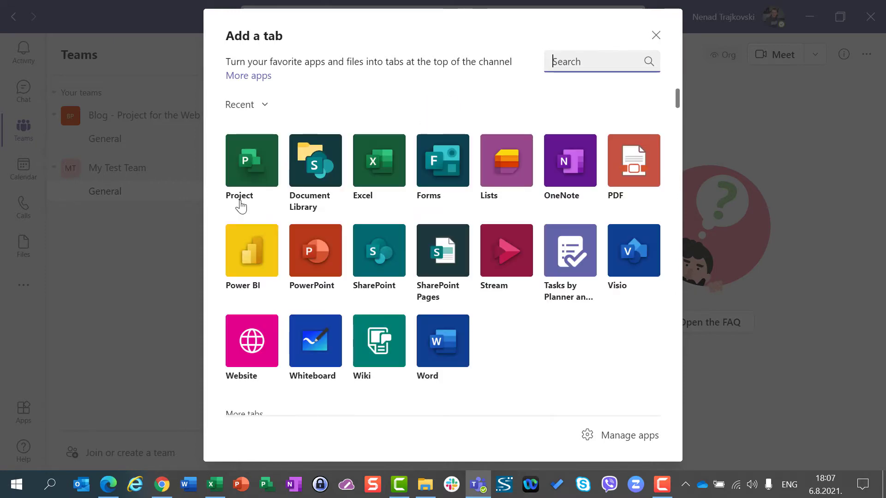
{"action": "left_click", "coordinate": [261, 162]}
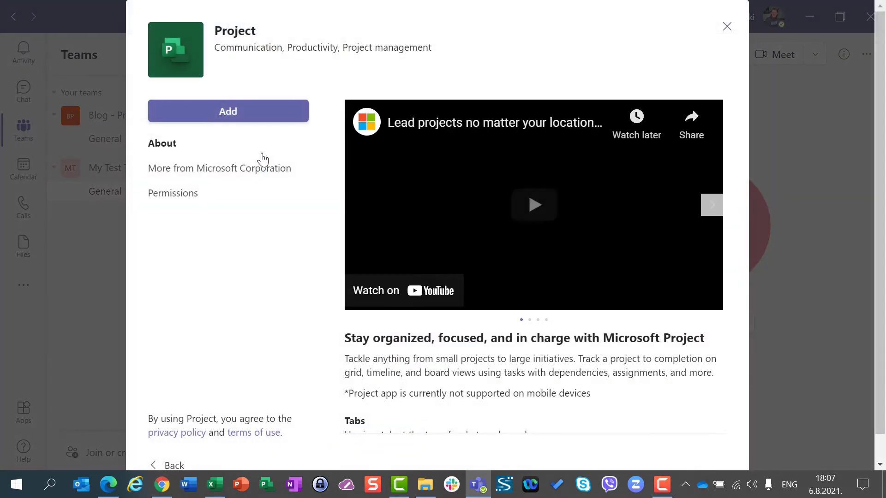
{"action": "left_click", "coordinate": [239, 112]}
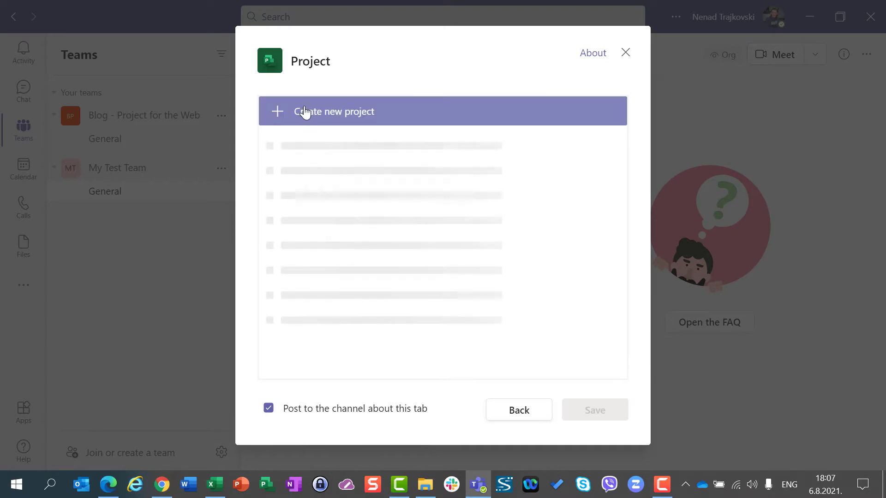
{"action": "left_click", "coordinate": [305, 110]}
{"action": "type", "text": "R"}
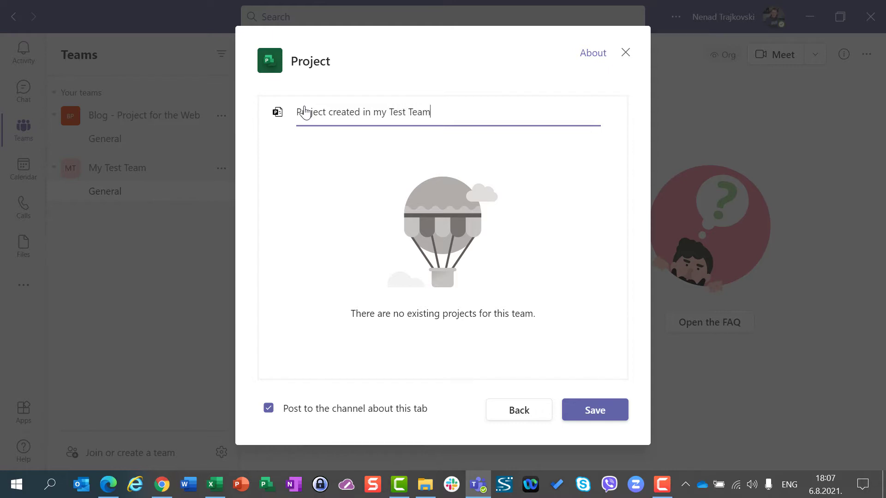
{"action": "left_click", "coordinate": [595, 411]}
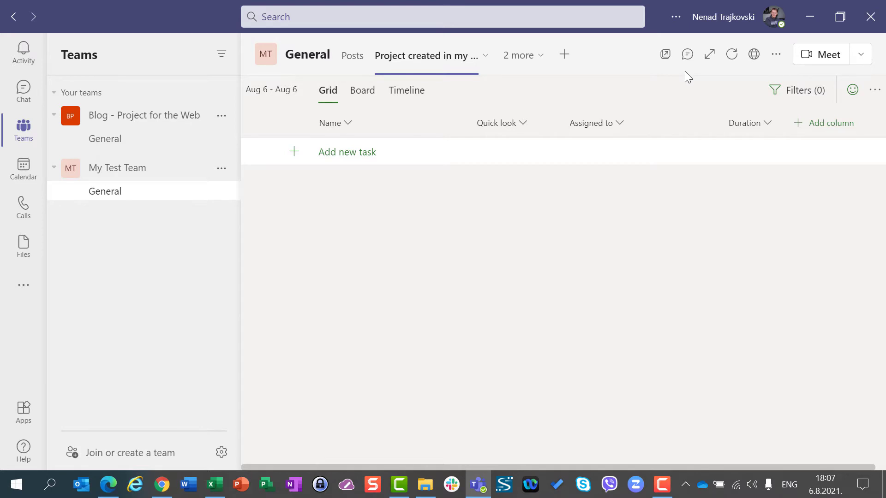
- Add three tasks to the project grid named "Task 1", "Task 2" and "Task 3"
{"action": "left_click", "coordinate": [342, 153]}
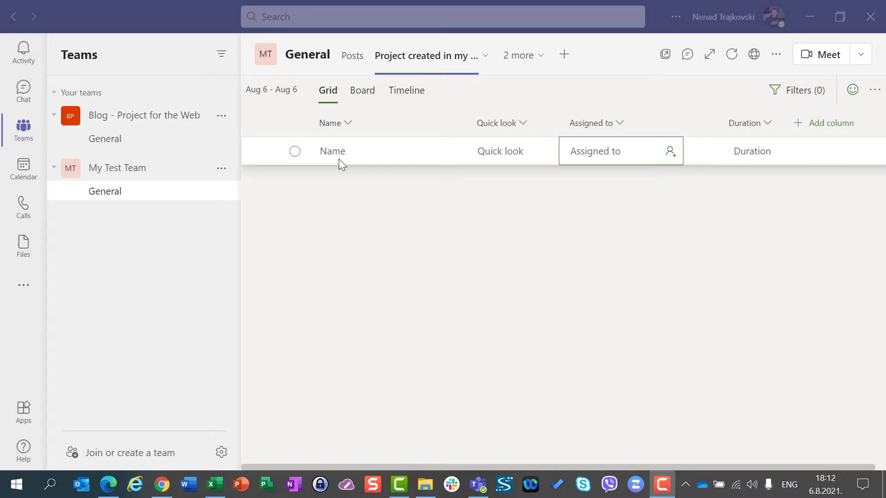
{"action": "left_click", "coordinate": [339, 160]}
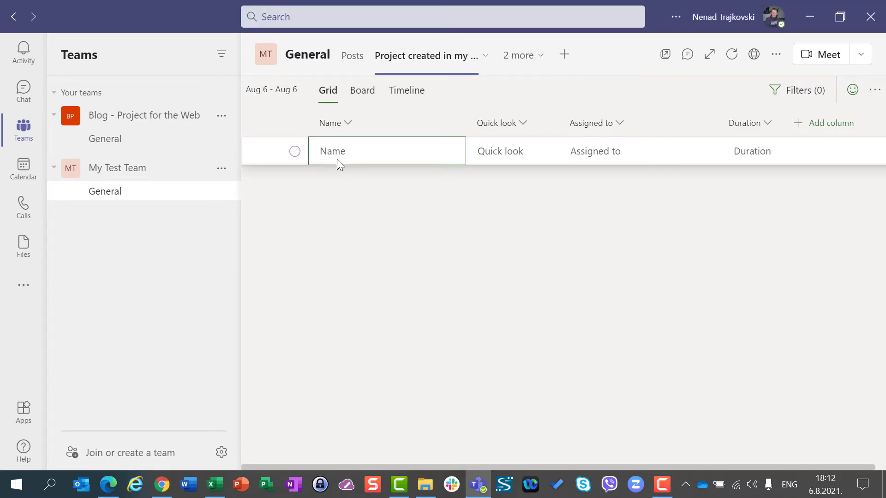
{"action": "type", "text": "Task 1"}
{"action": "key", "text": "Return"}
{"action": "type", "text": "Ta"}
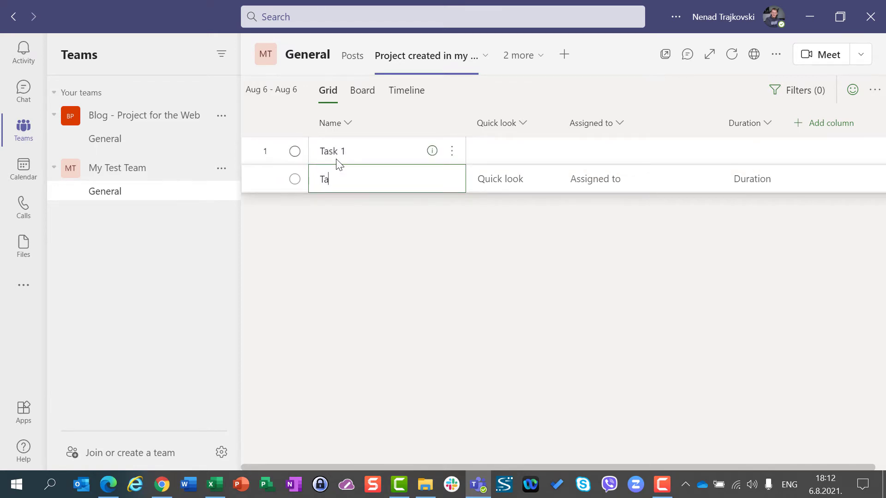
{"action": "type", "text": "sk 2"}
{"action": "key", "text": "Return"}
{"action": "type", "text": "Ta"}
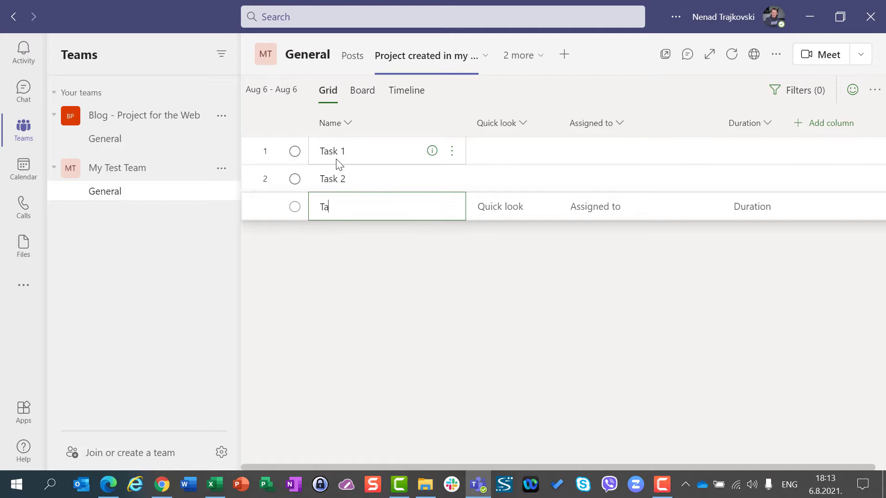
{"action": "type", "text": "sk 3"}
{"action": "key", "text": "Return"}
{"action": "key", "text": "Escape"}
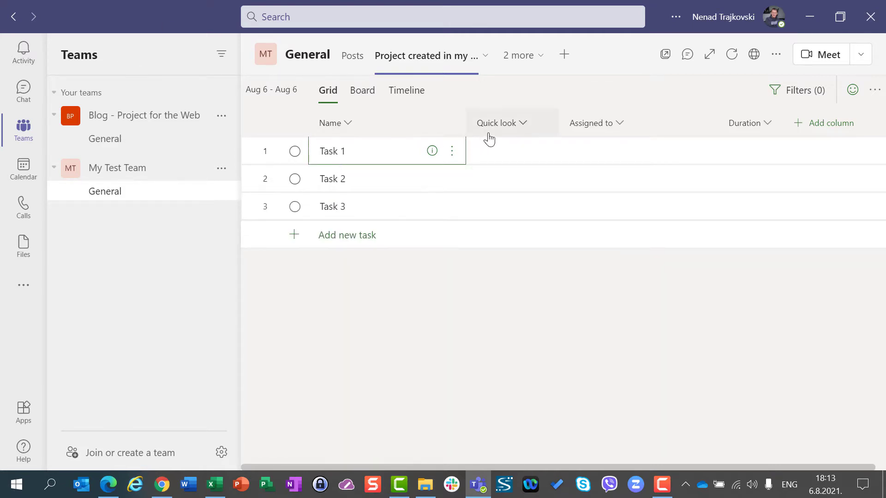
- Hide the Quick look column and set the durations of Task 1, Task 2 and Task 3 to 1, 2 and 3 days
{"action": "left_click", "coordinate": [520, 123]}
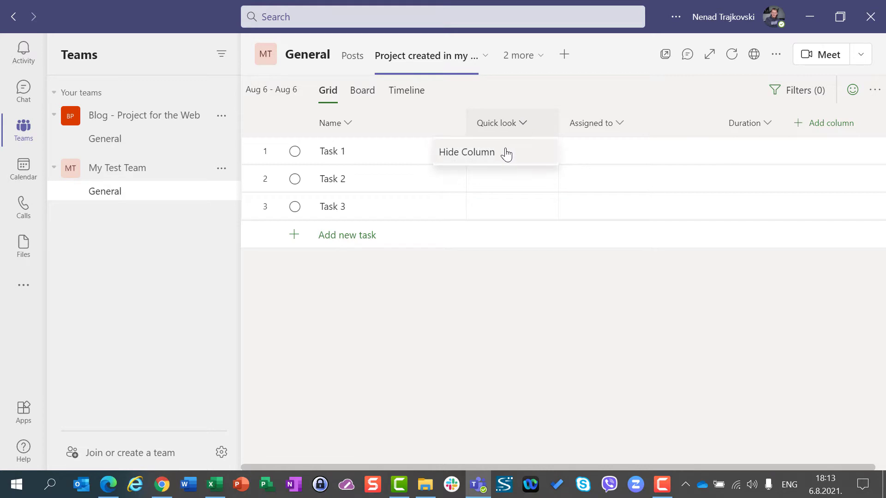
{"action": "left_click", "coordinate": [506, 153]}
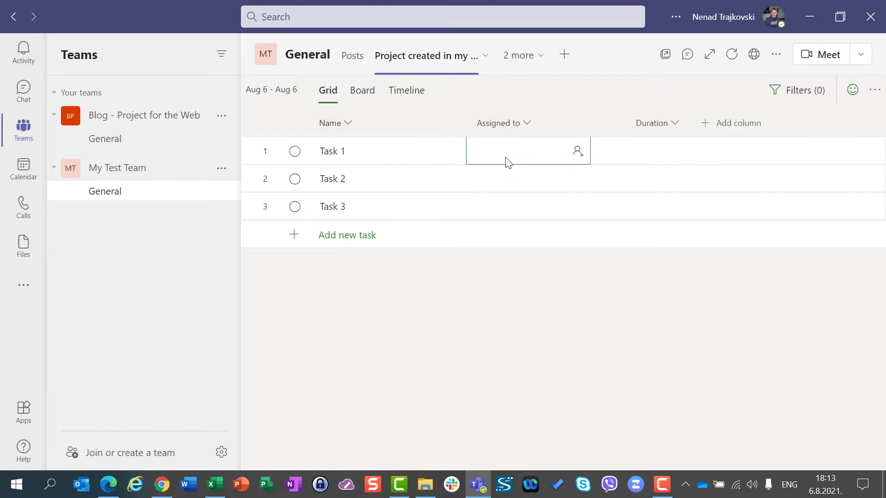
{"action": "left_click", "coordinate": [665, 154]}
{"action": "type", "text": "1"}
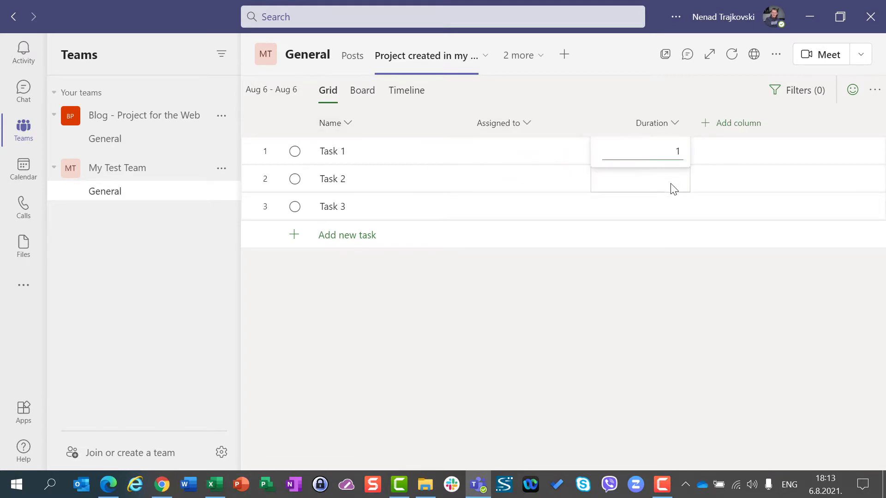
{"action": "left_click", "coordinate": [671, 185]}
{"action": "type", "text": "2"}
{"action": "left_click", "coordinate": [675, 210]}
{"action": "type", "text": "3"}
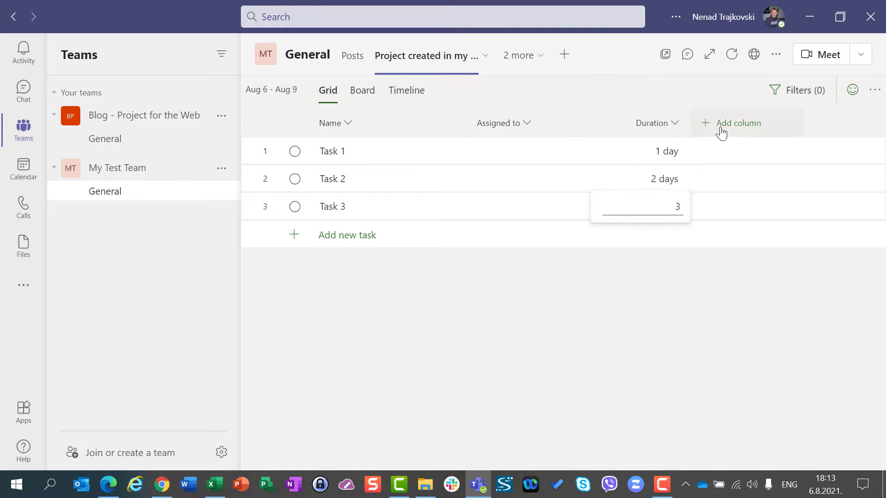
- Add the Depends on column and make Task 2 depend on Task 1 and Task 3 depend on Task 2
{"action": "left_click", "coordinate": [720, 132]}
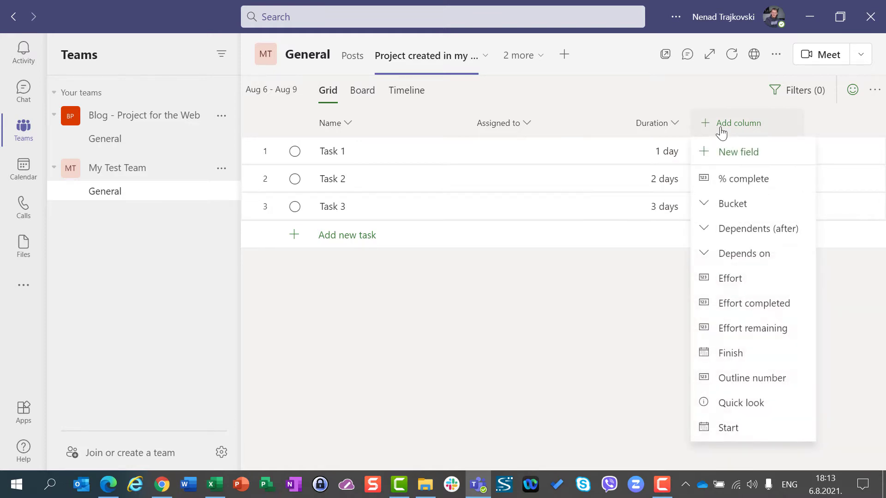
{"action": "left_click", "coordinate": [729, 254]}
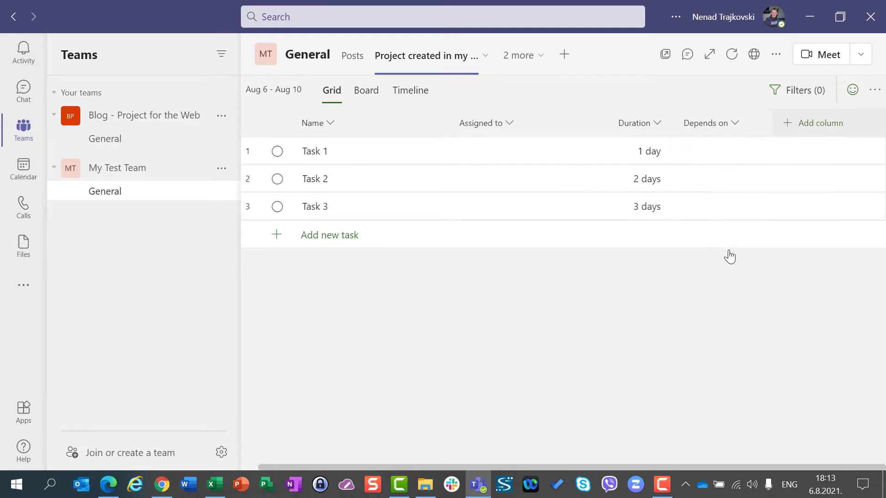
{"action": "left_click", "coordinate": [723, 181]}
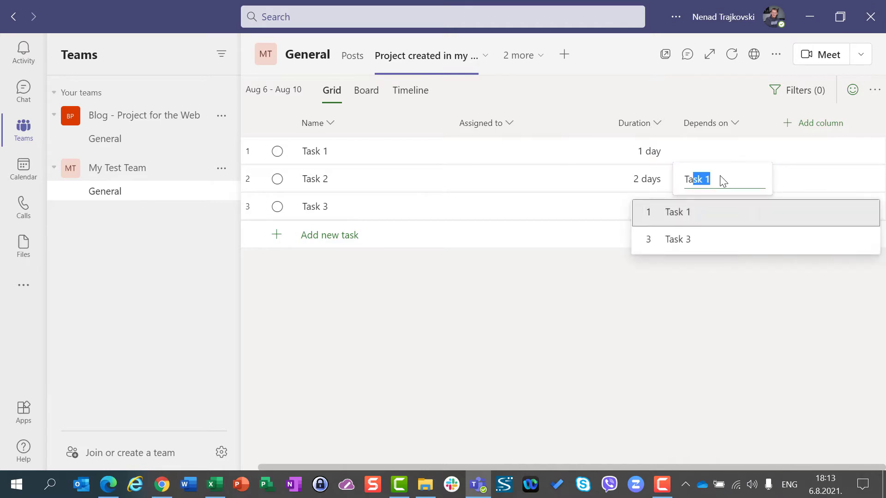
{"action": "left_click", "coordinate": [720, 223]}
{"action": "left_click", "coordinate": [722, 213]}
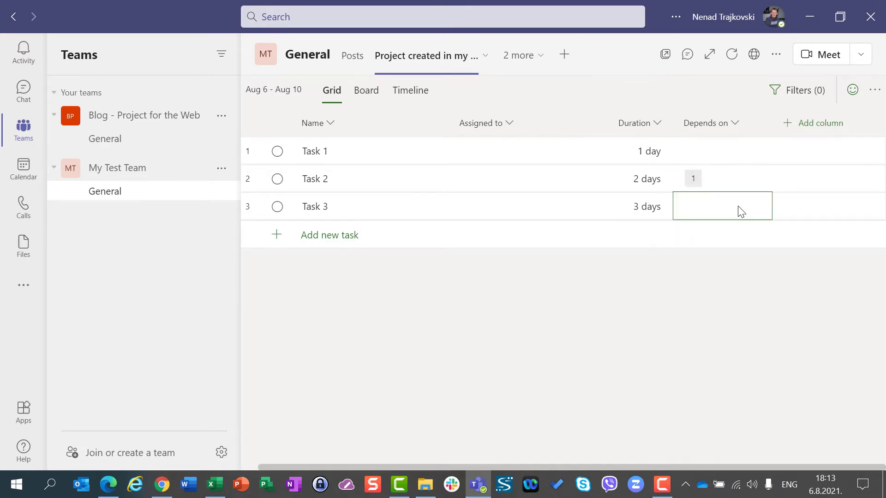
{"action": "type", "text": "Task 2"}
{"action": "key", "text": "Down"}
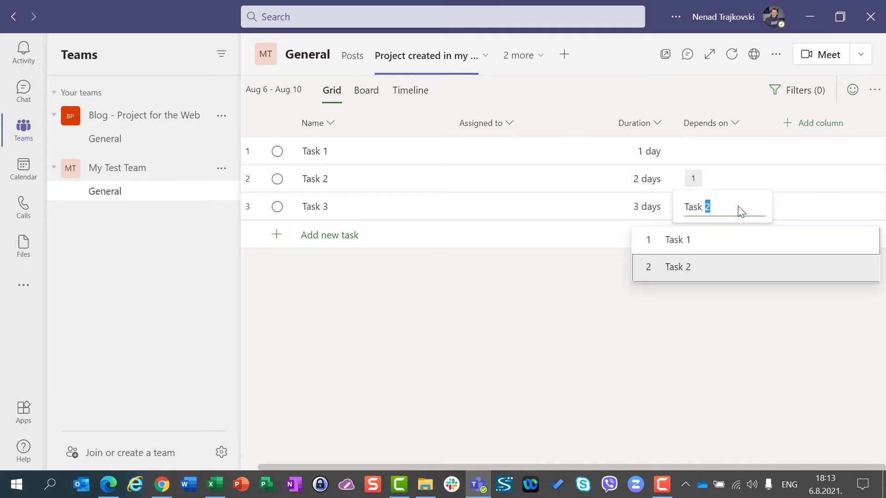
{"action": "key", "text": "Return"}
- Assign Task 1 to the suggested person with the initial J and close the assignment list
{"action": "left_click", "coordinate": [492, 163]}
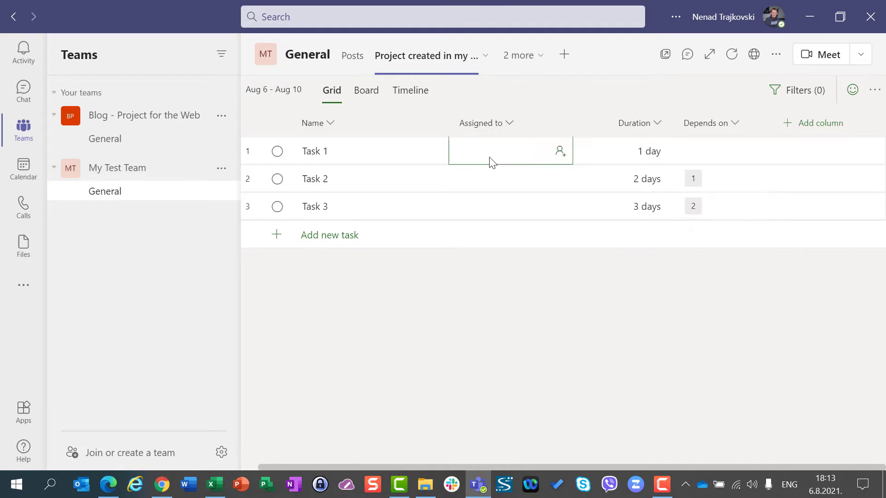
{"action": "type", "text": "jh"}
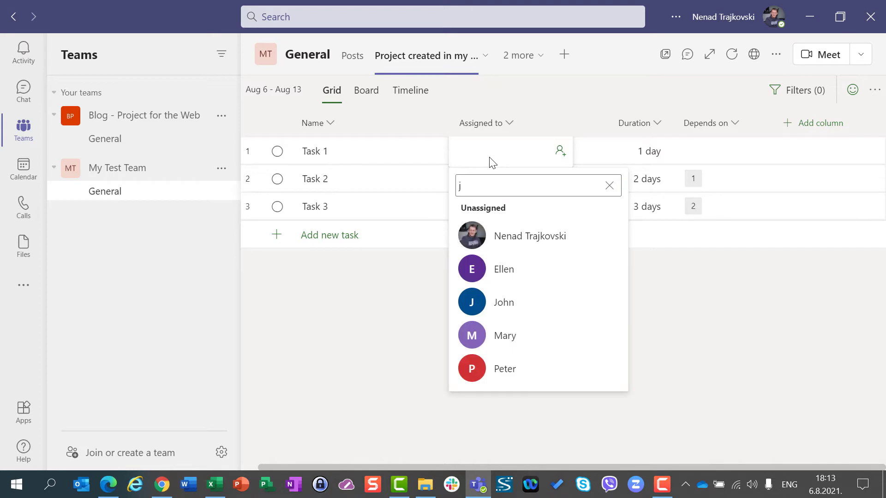
{"action": "left_click", "coordinate": [534, 305]}
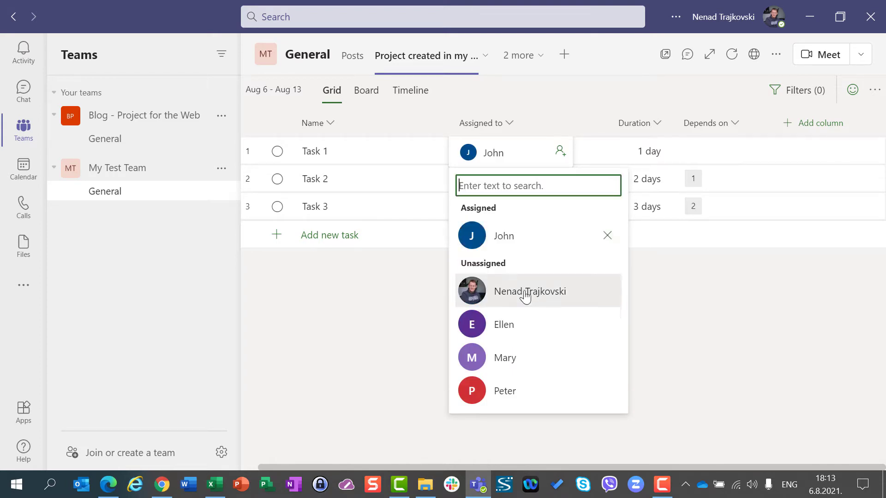
{"action": "left_click", "coordinate": [369, 179]}
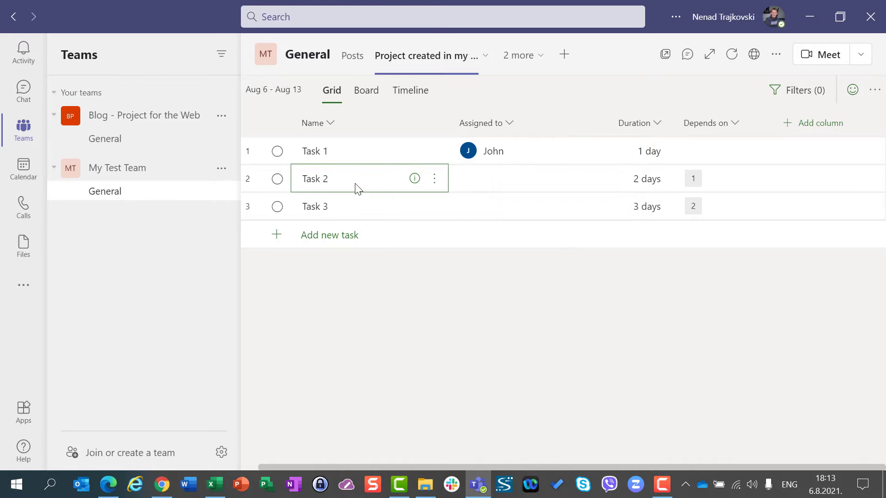
- Assign Task 2 to the suggested person with the initial M and Task 3 to the one with the initial E
{"action": "left_click", "coordinate": [494, 175]}
{"action": "type", "text": "mary"}
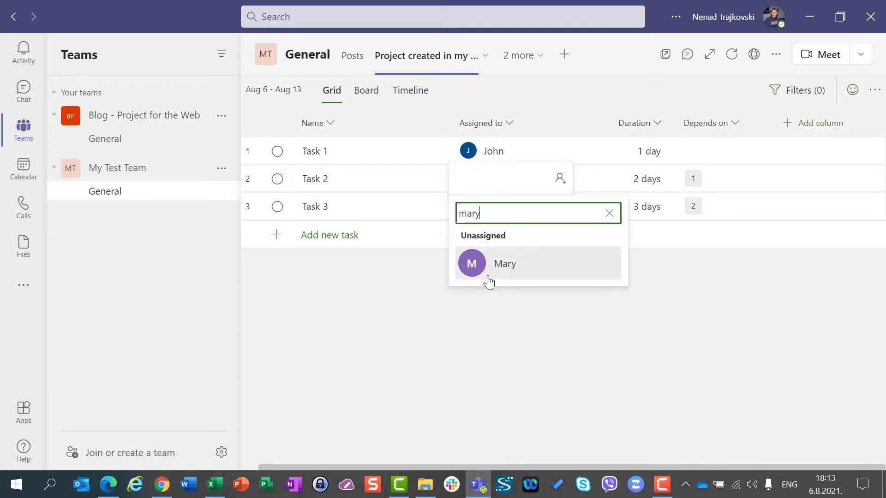
{"action": "left_click", "coordinate": [487, 272]}
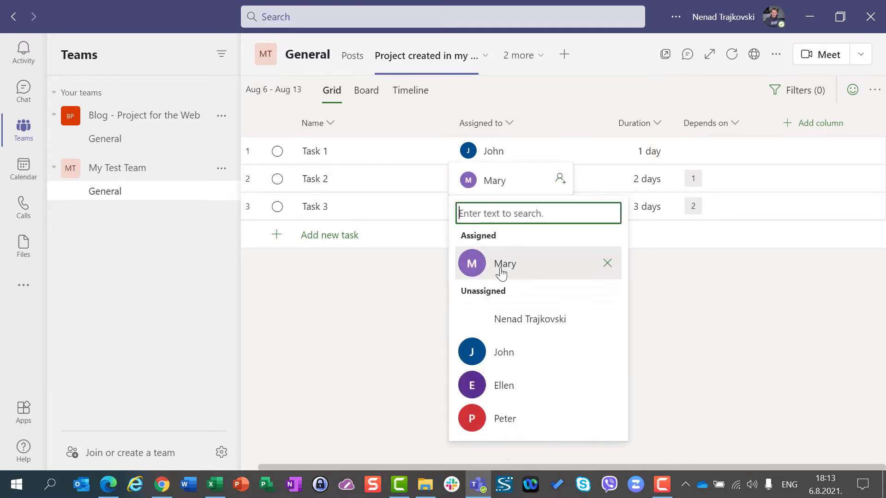
{"action": "left_click", "coordinate": [402, 210]}
{"action": "left_click", "coordinate": [526, 214]}
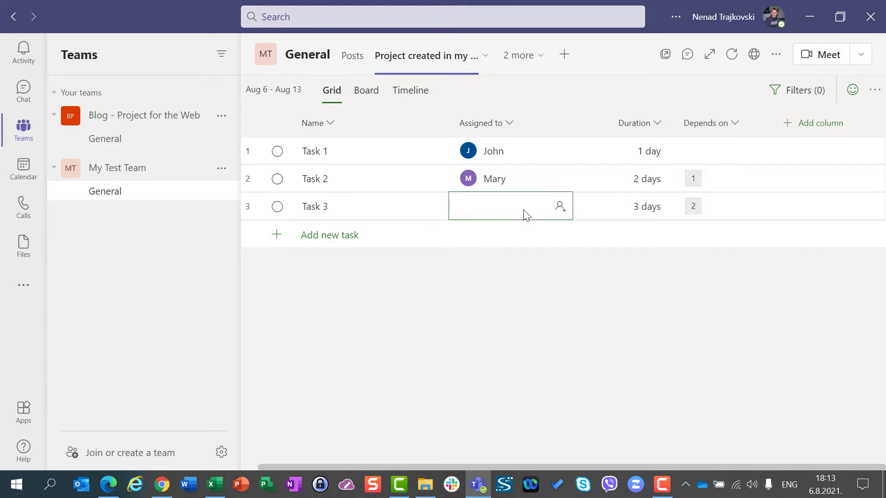
{"action": "type", "text": "ele"}
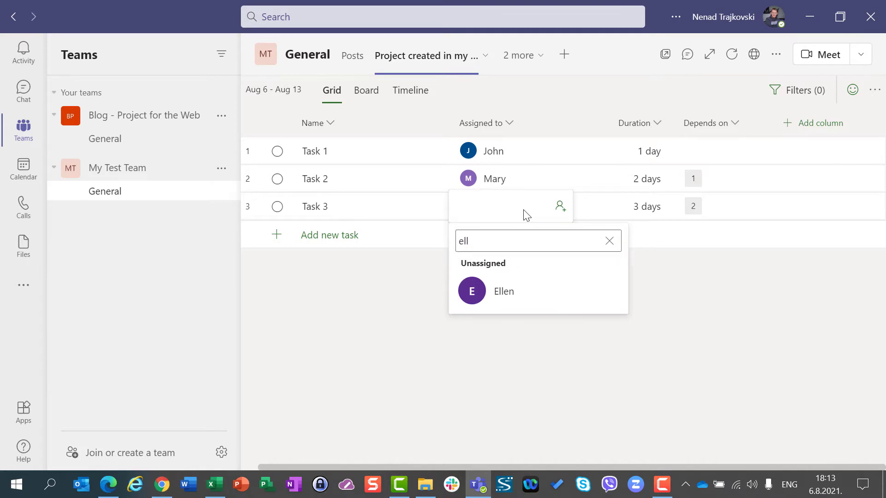
{"action": "left_click", "coordinate": [496, 295]}
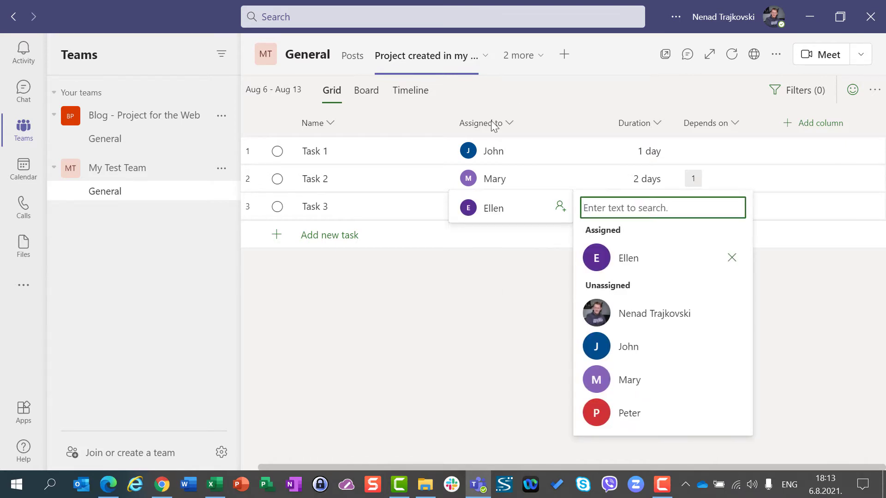
{"action": "left_click", "coordinate": [444, 341]}
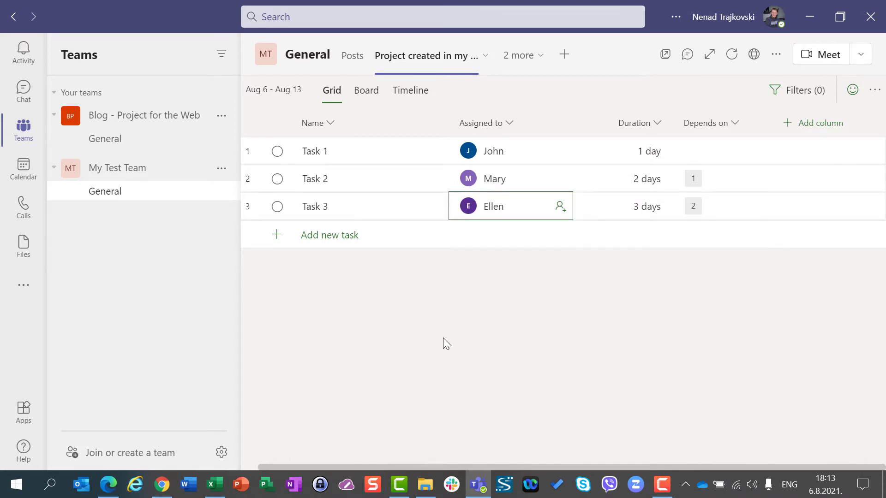
- Look at the linked tasks in the project's Timeline view and return to the Grid view
{"action": "left_click", "coordinate": [423, 93]}
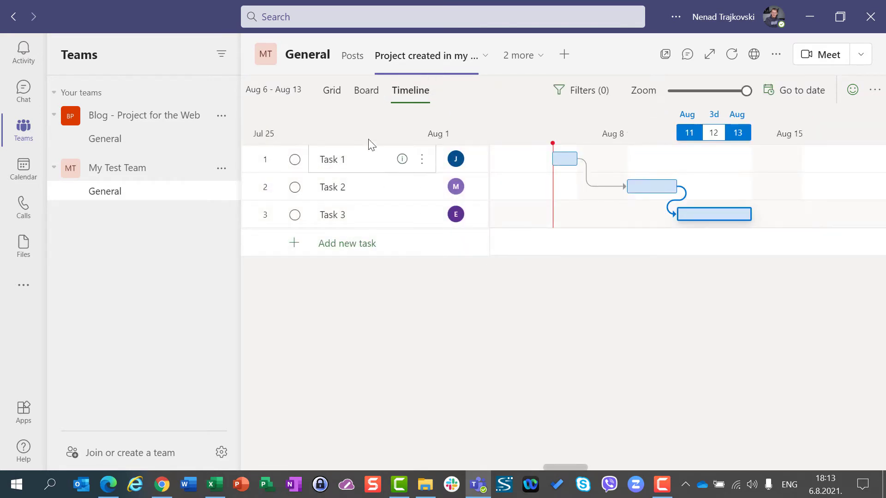
{"action": "left_click", "coordinate": [326, 99]}
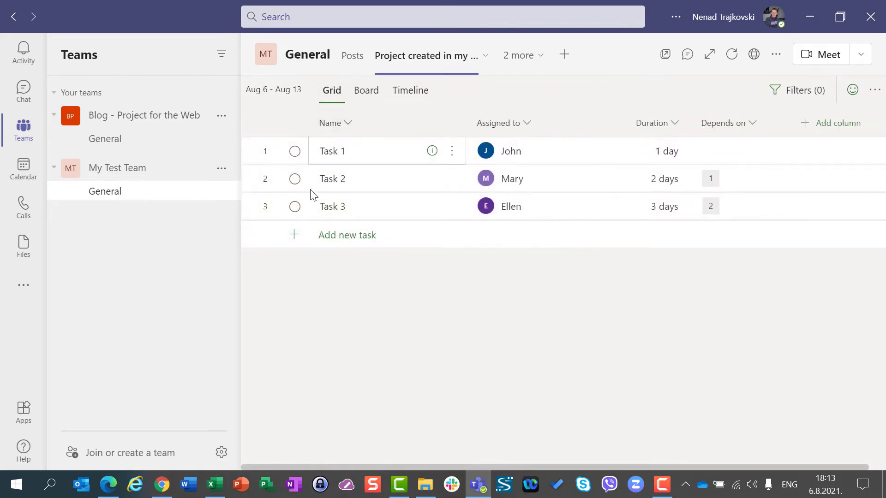
- Switch to Project in the browser, view "Project created in my Test Team" from the recent projects, and return to the Project home page
{"action": "left_click", "coordinate": [116, 491]}
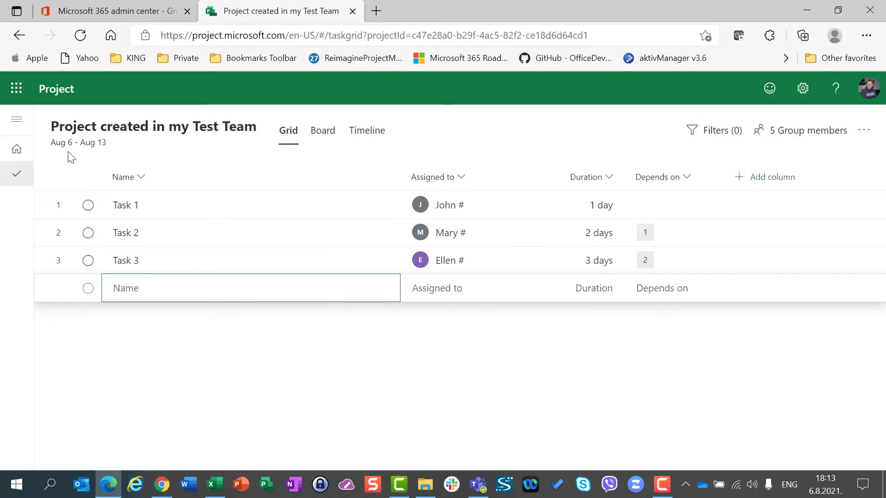
{"action": "left_click", "coordinate": [59, 95]}
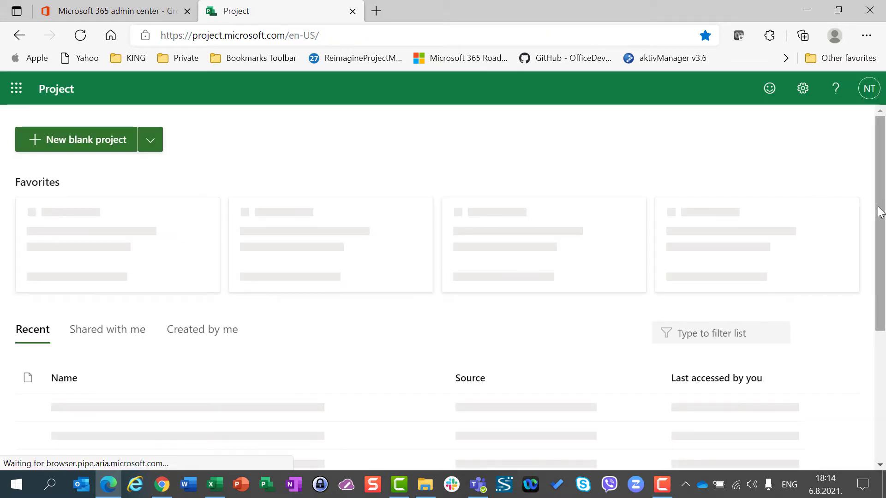
{"action": "left_click_drag", "start_coordinate": [880, 212], "coordinate": [879, 313]}
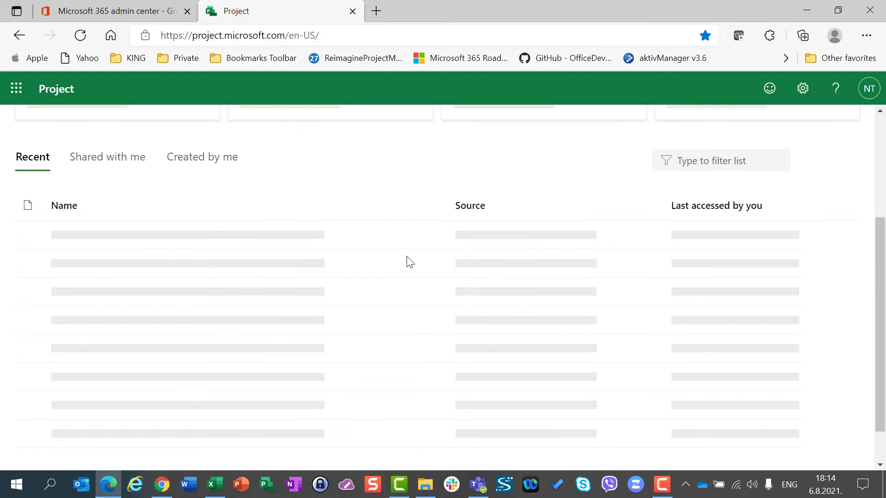
{"action": "left_click", "coordinate": [387, 40]}
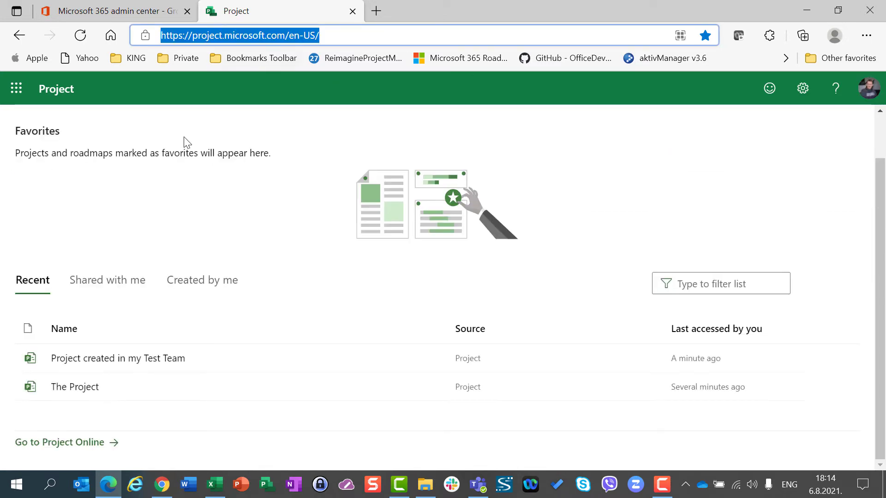
{"action": "left_click", "coordinate": [132, 371]}
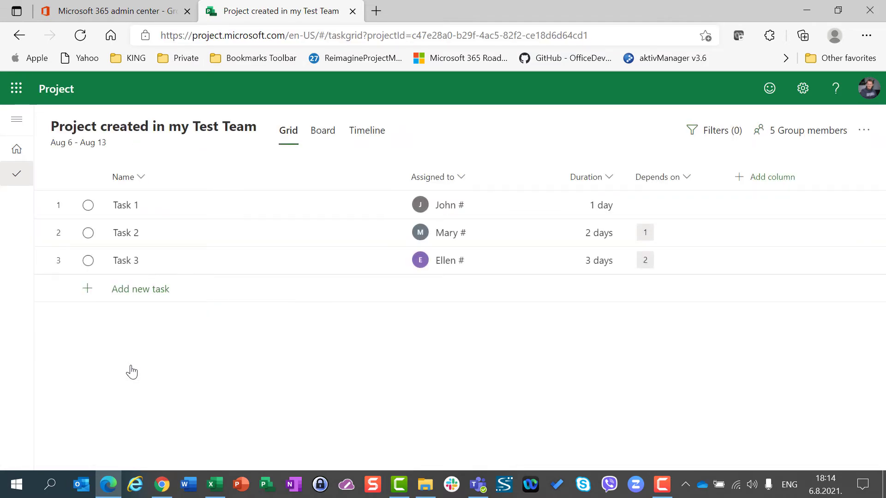
{"action": "left_click", "coordinate": [45, 98]}
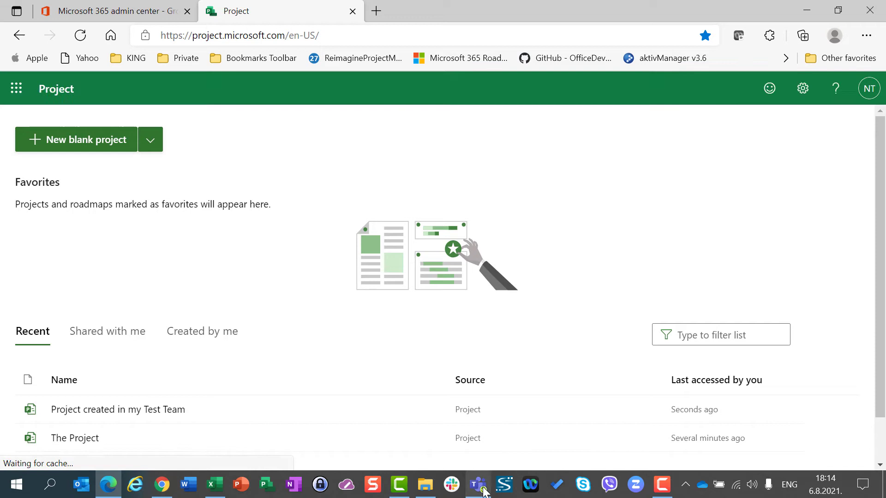
- Switch back to Teams and remove the "Project created in my Test Team" tab from the General channel
{"action": "mouse_move", "coordinate": [483, 491]}
{"action": "left_click", "coordinate": [477, 369]}
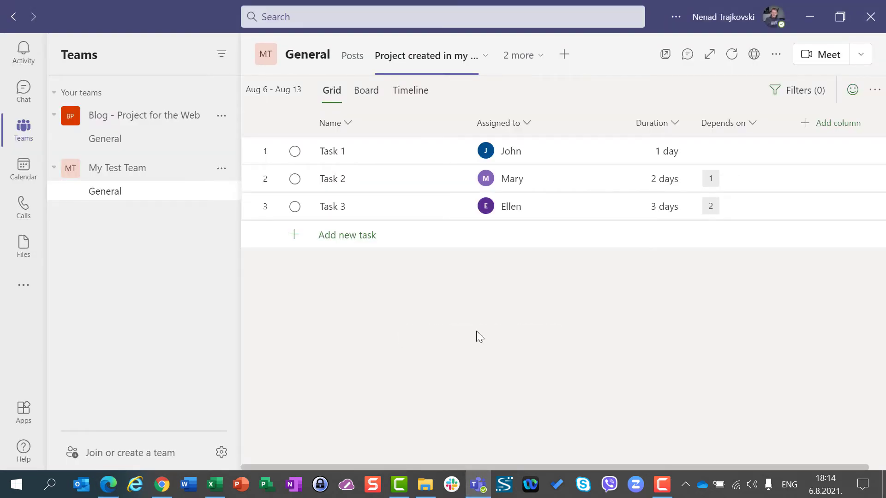
{"action": "left_click", "coordinate": [485, 55]}
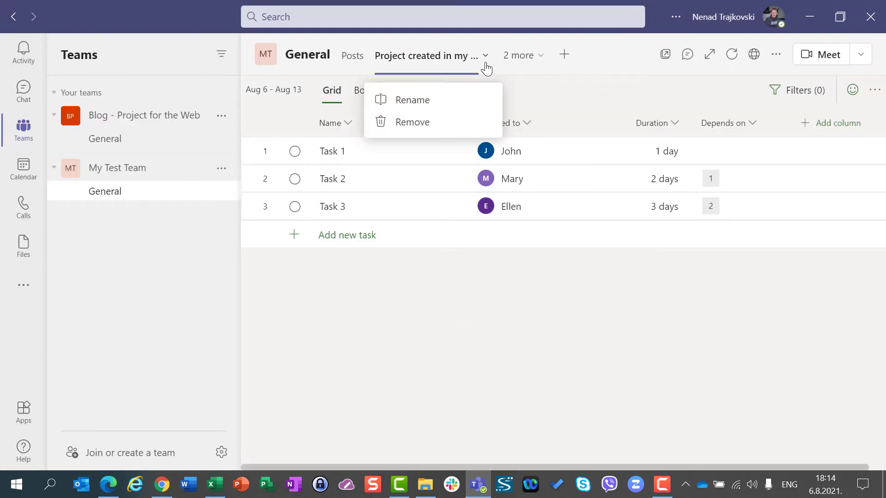
{"action": "left_click", "coordinate": [451, 130]}
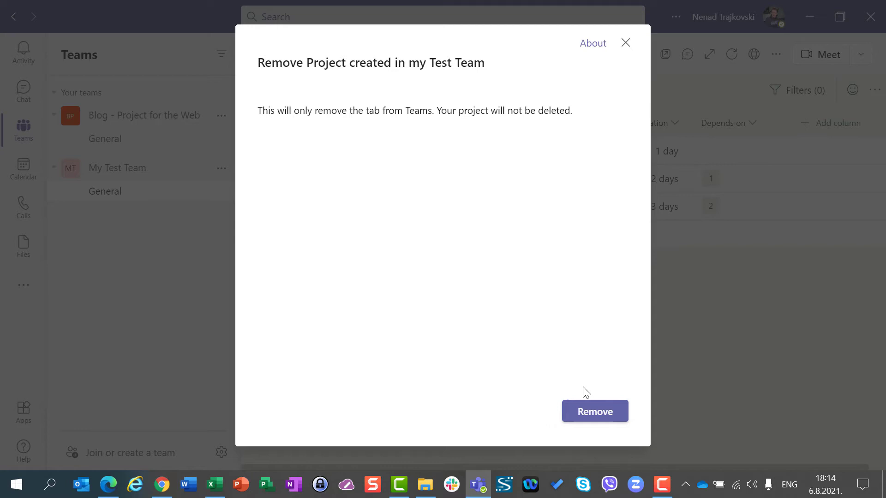
{"action": "left_click", "coordinate": [584, 412]}
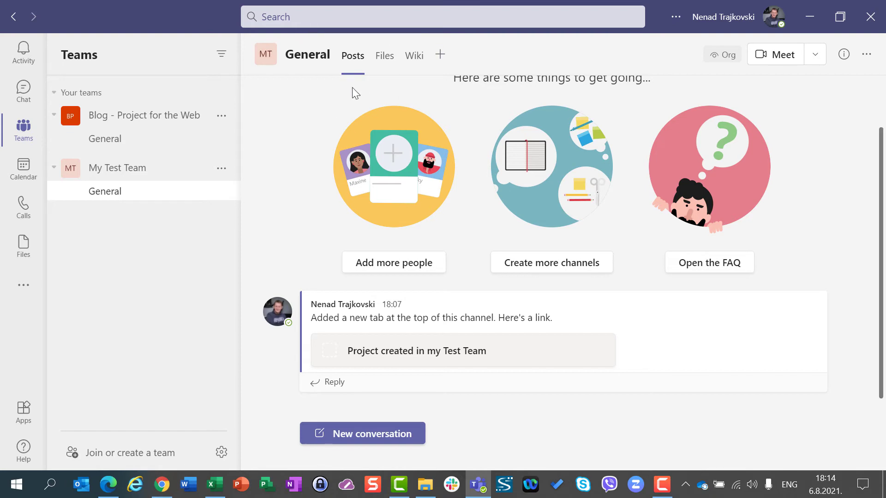
- Switch to Project in the browser and open "Project created in my Test Team" to check its tasks after the tab removal
{"action": "key", "text": "alt+Tab"}
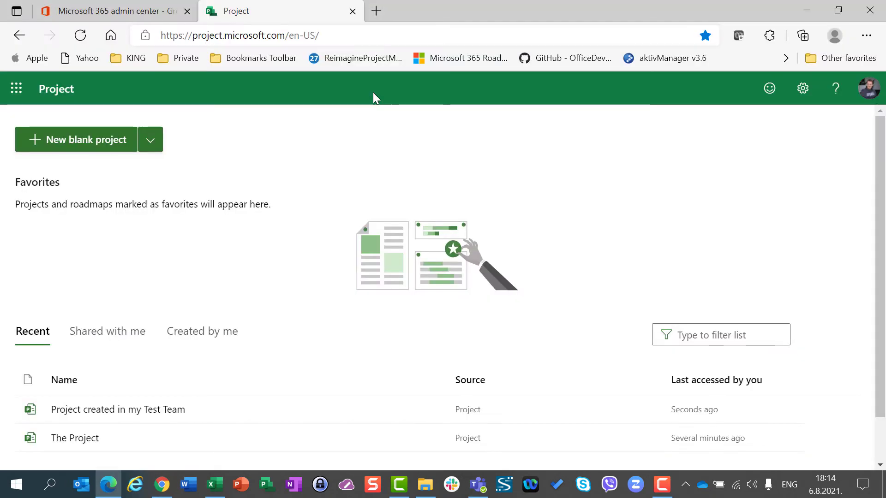
{"action": "left_click", "coordinate": [133, 411]}
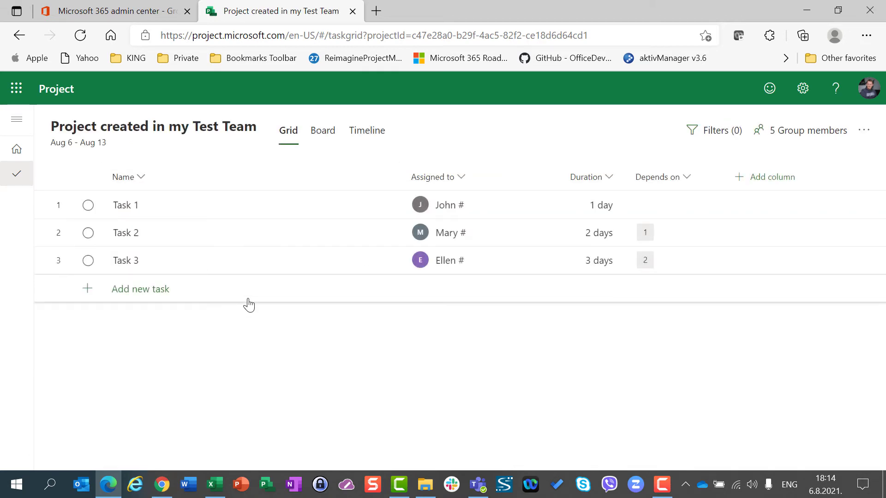
- Switch to Teams and delete the My Test Team team, acknowledging that everything will be deleted
{"action": "key", "text": "alt+Tab"}
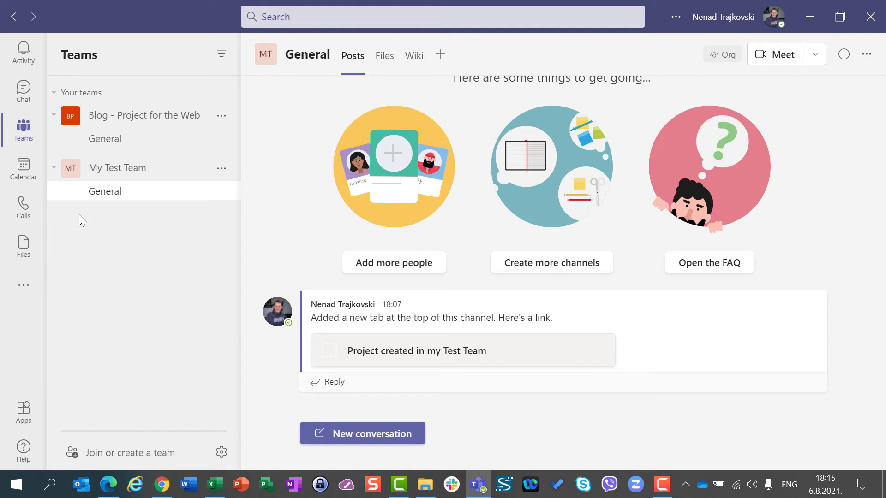
{"action": "left_click", "coordinate": [221, 169]}
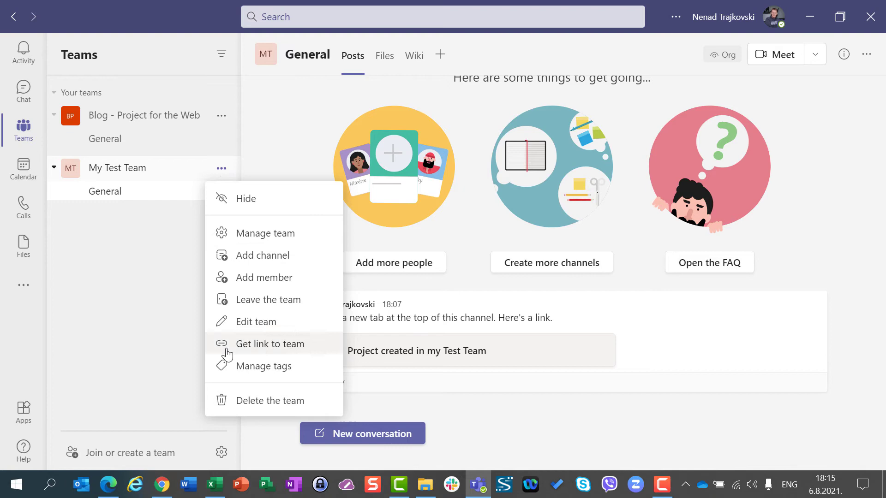
{"action": "left_click", "coordinate": [249, 401]}
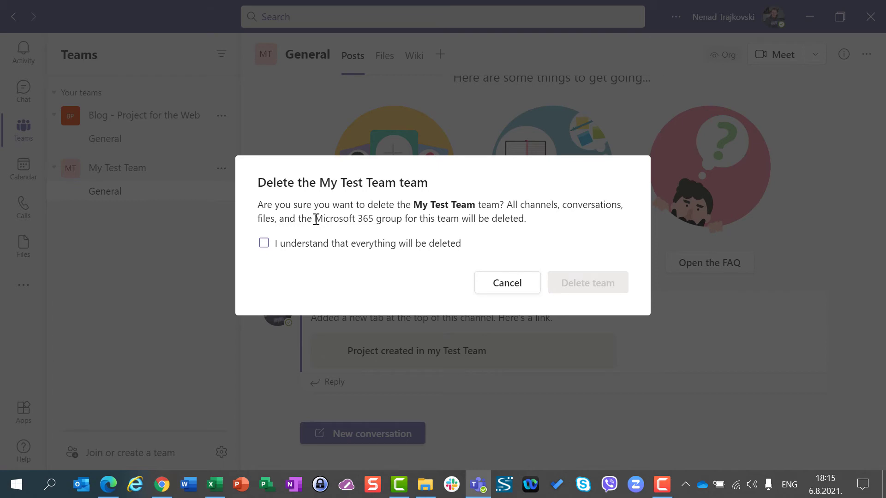
{"action": "left_click_drag", "start_coordinate": [315, 219], "coordinate": [403, 219]}
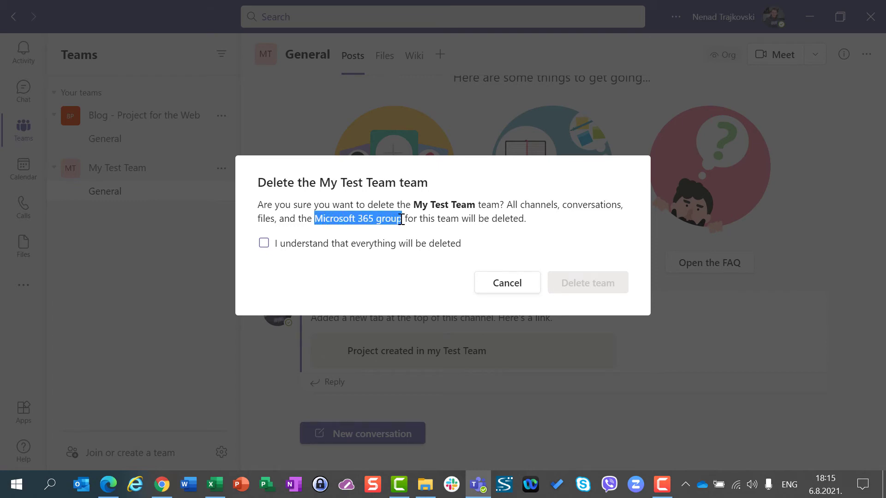
{"action": "left_click", "coordinate": [264, 243]}
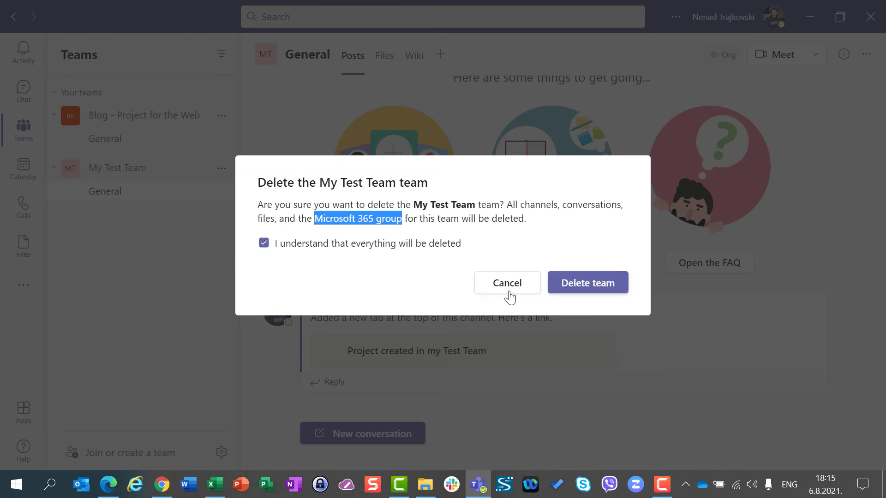
{"action": "left_click", "coordinate": [589, 283]}
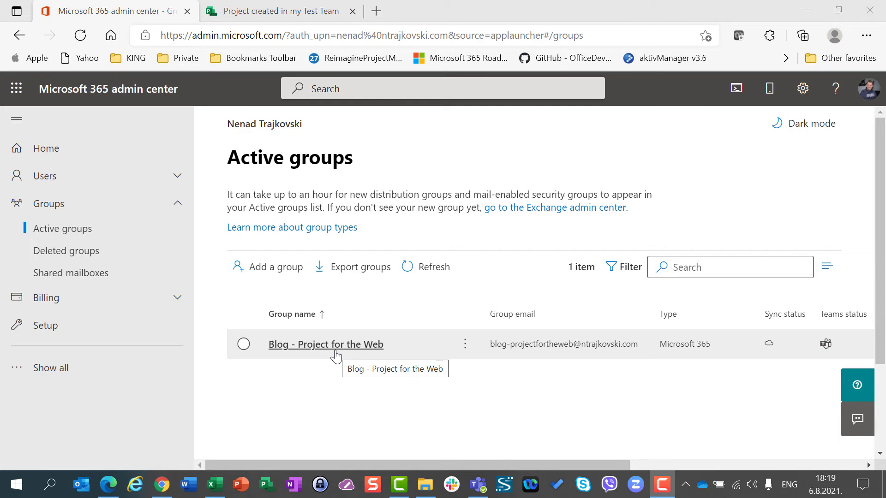
- Switch from the admin center to Project and reopen "Project created in my Test Team" from the home page's recent projects
{"action": "left_click", "coordinate": [317, 11]}
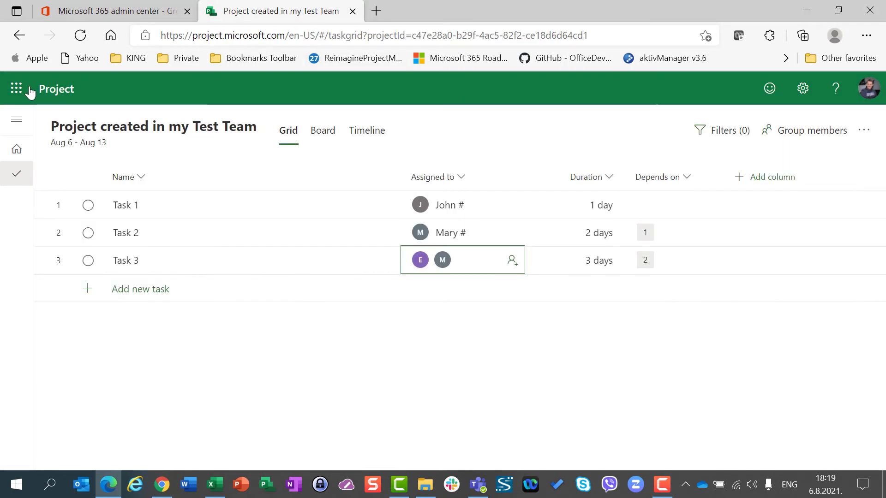
{"action": "left_click", "coordinate": [60, 91]}
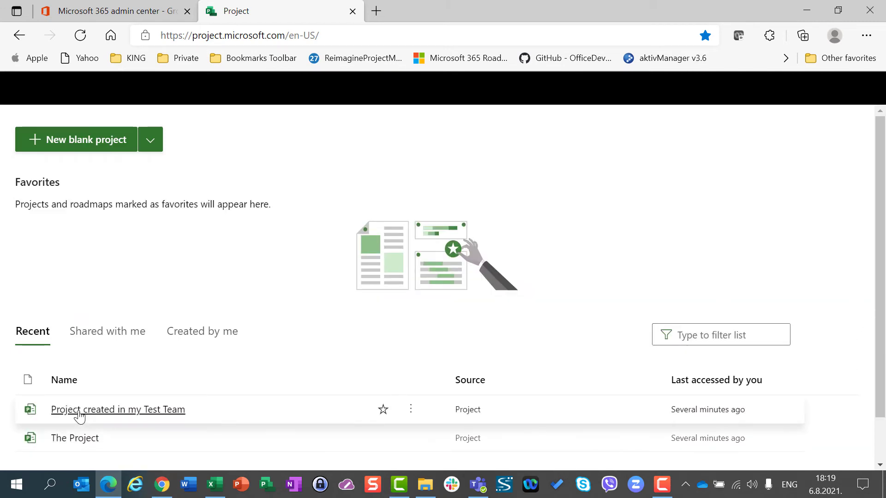
{"action": "left_click", "coordinate": [80, 417]}
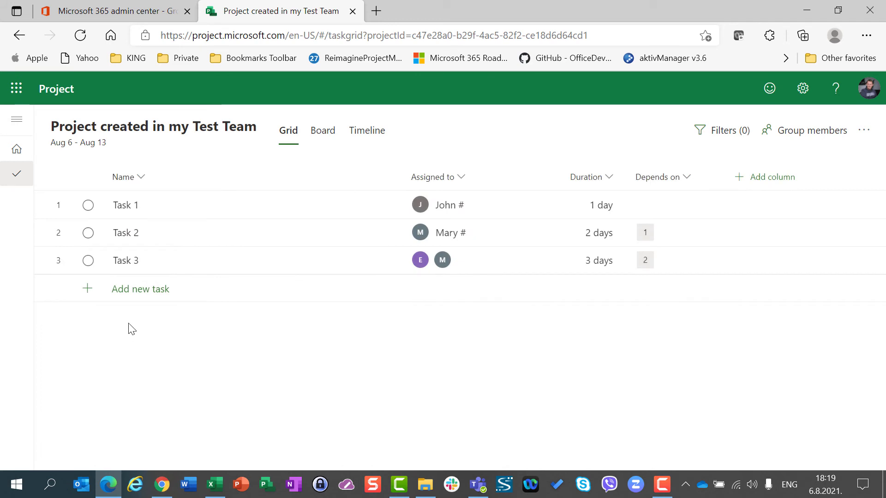
- Add a new task named "Task 4" at the end of the project grid
{"action": "left_click", "coordinate": [152, 290]}
{"action": "type", "text": "T"}
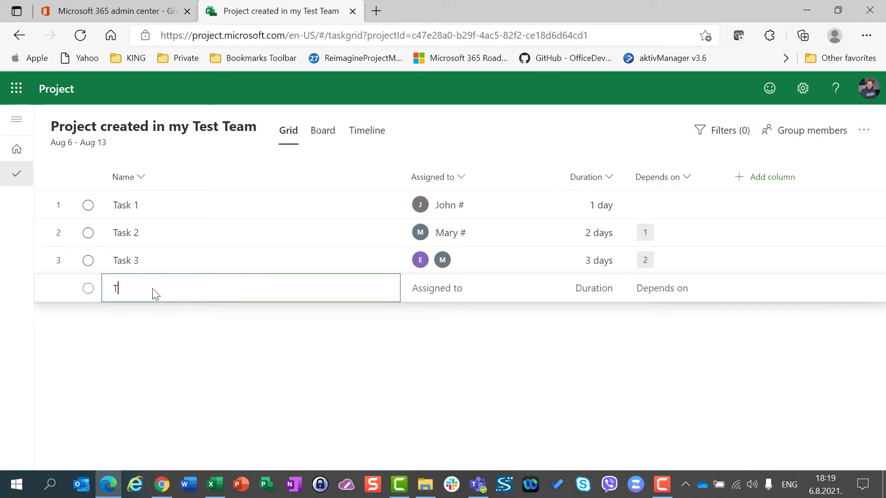
{"action": "type", "text": "ask 4"}
{"action": "key", "text": "Return"}
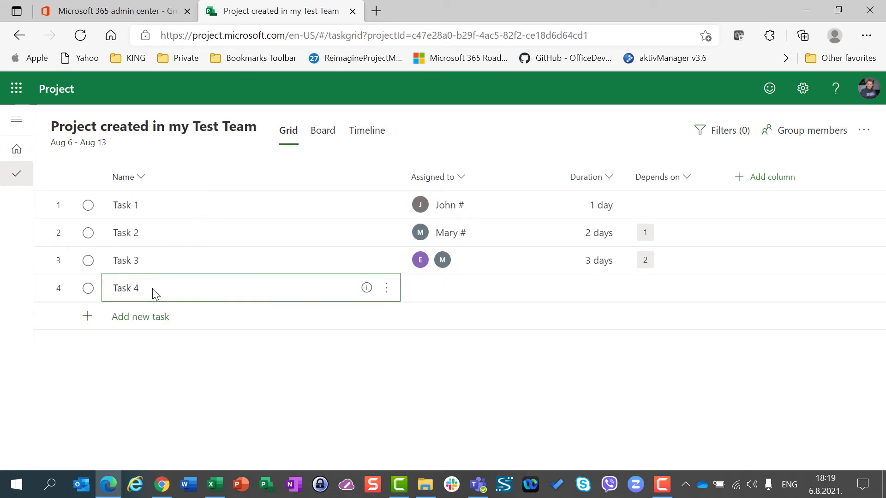
- Try to assign Task 4 to the former team member with the initial P, who has no task yet, and clear the search
{"action": "key", "text": "Tab"}
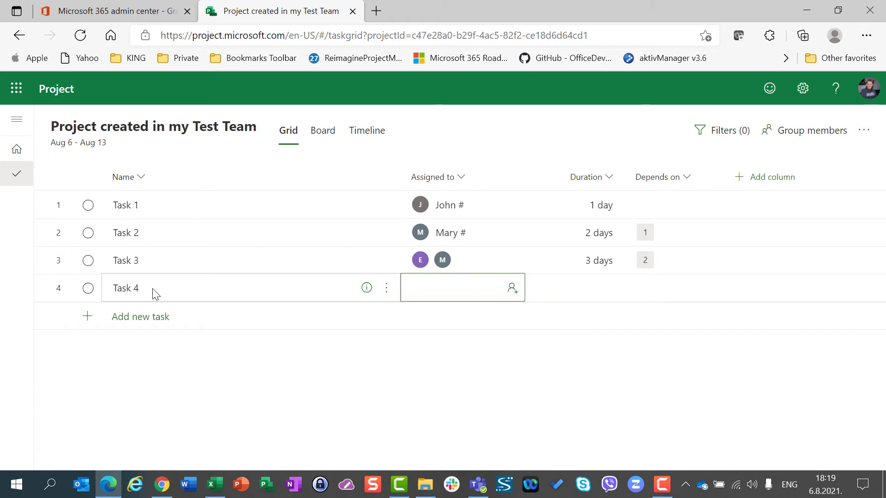
{"action": "type", "text": "Pete"}
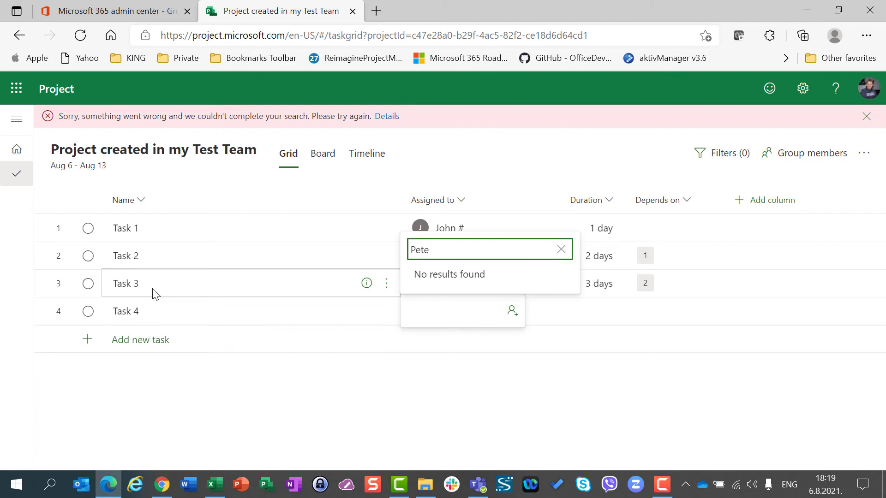
{"action": "type", "text": "r"}
{"action": "key", "text": "BackSpace"}
{"action": "key", "text": "BackSpace"}
{"action": "key", "text": "BackSpace"}
{"action": "key", "text": "BackSpace"}
{"action": "key", "text": "BackSpace"}
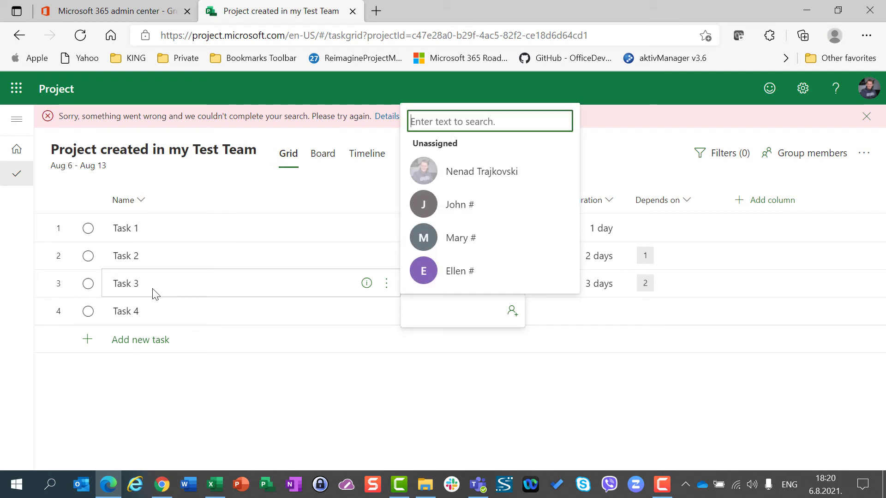
- Search Task 4's assignees for the member with the initial M, and check Teams and the admin center's active groups for the deleted team
{"action": "type", "text": "mary"}
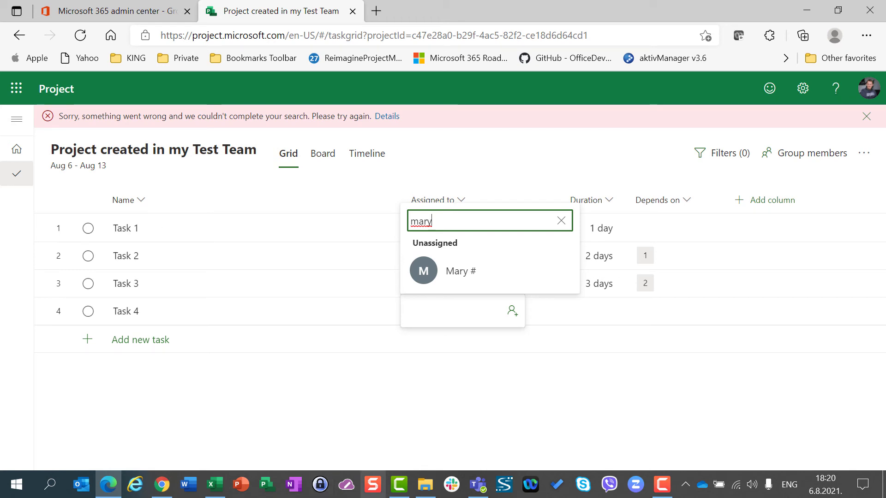
{"action": "left_click", "coordinate": [475, 491]}
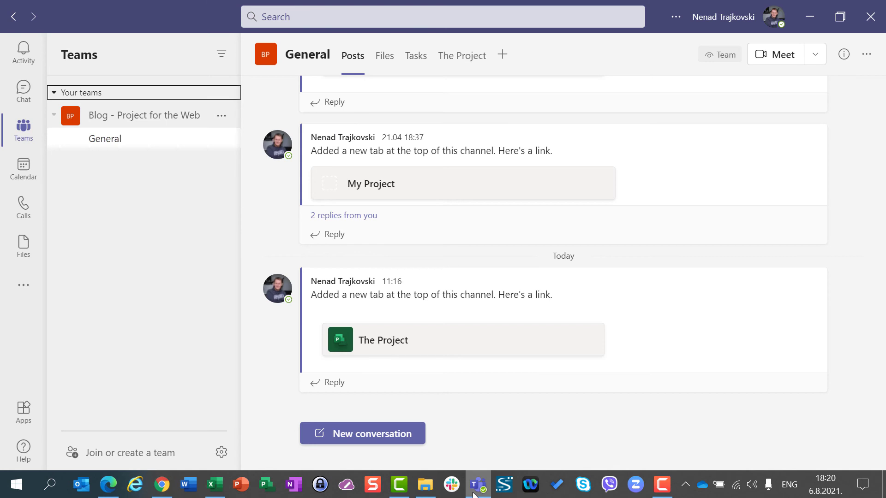
{"action": "left_click", "coordinate": [103, 490]}
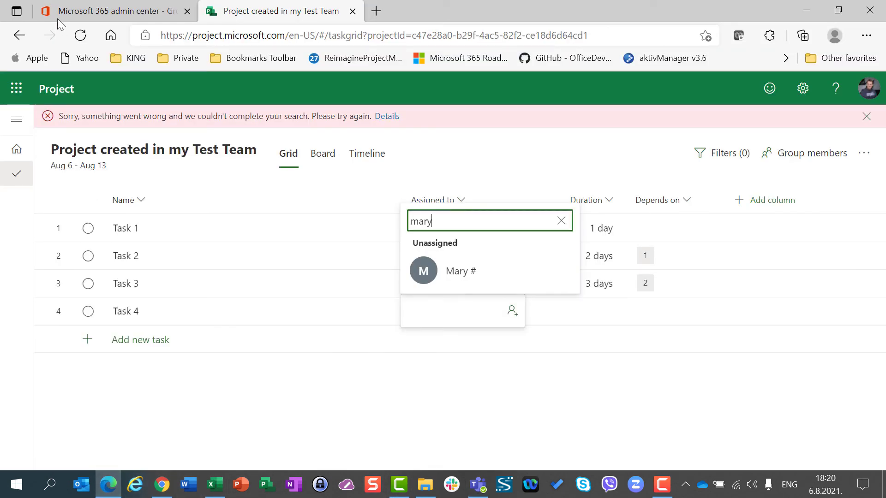
{"action": "left_click", "coordinate": [90, 9]}
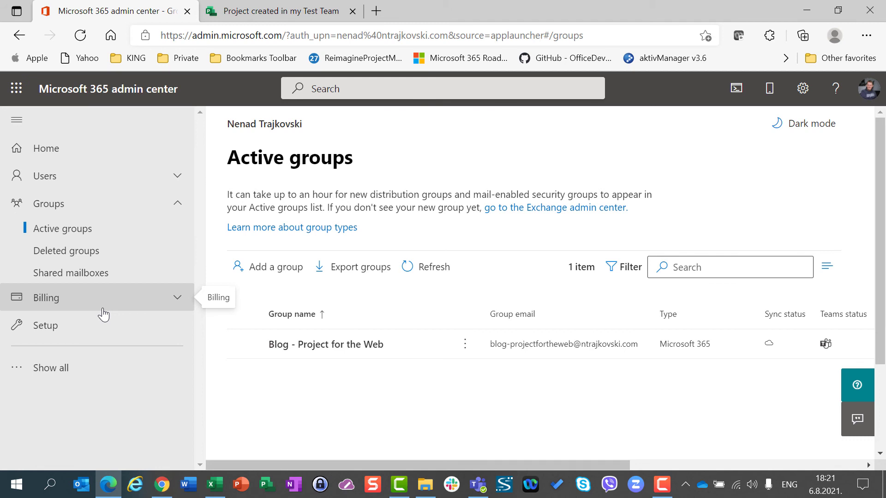
{"action": "left_click", "coordinate": [275, 13]}
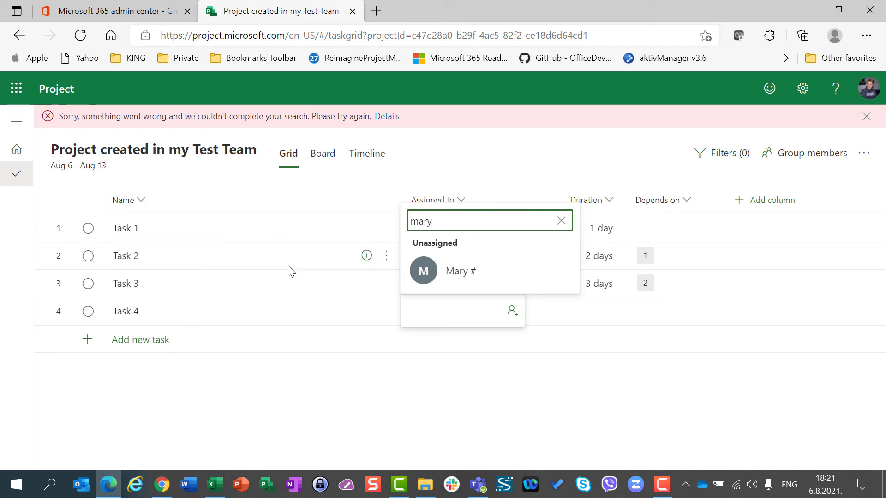
- Close Task 4's assignee search without assigning anyone and open the project's group membership options
{"action": "left_click_drag", "start_coordinate": [455, 224], "coordinate": [393, 220]}
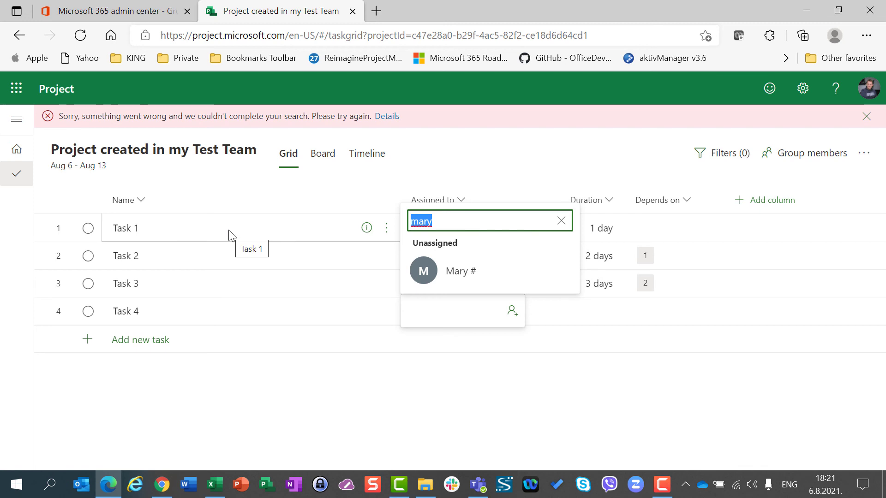
{"action": "key", "text": "Escape"}
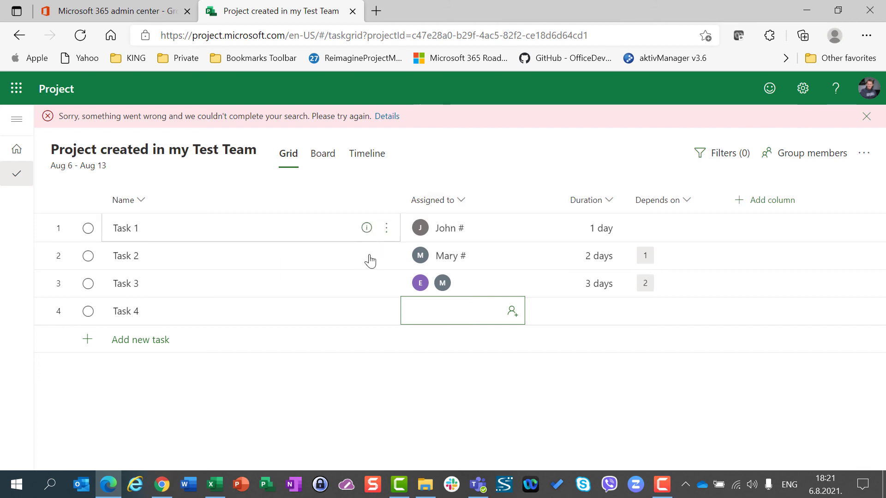
{"action": "left_click", "coordinate": [791, 155]}
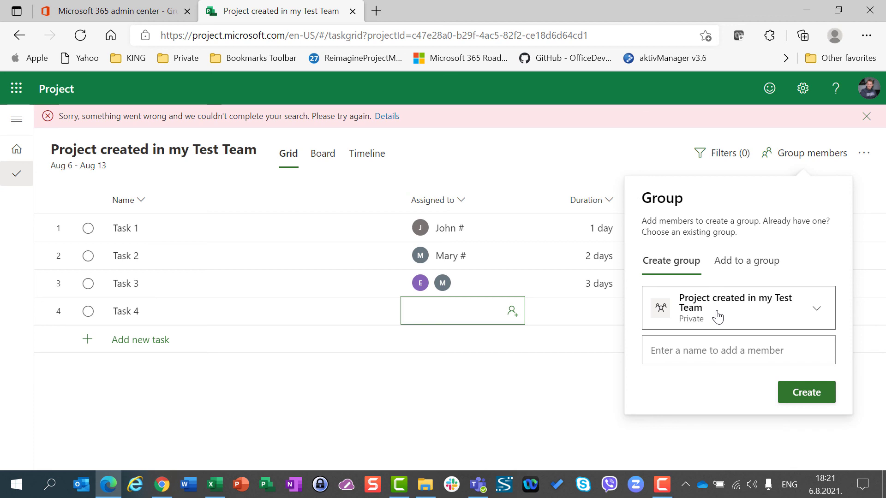
- Recheck the admin center's active groups and the team list in Teams, and return to the project in the browser
{"action": "left_click", "coordinate": [111, 15]}
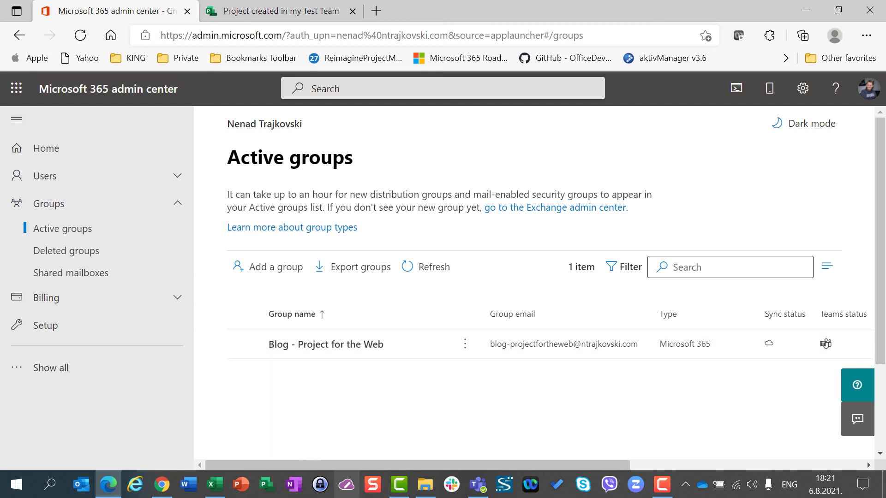
{"action": "left_click", "coordinate": [478, 484]}
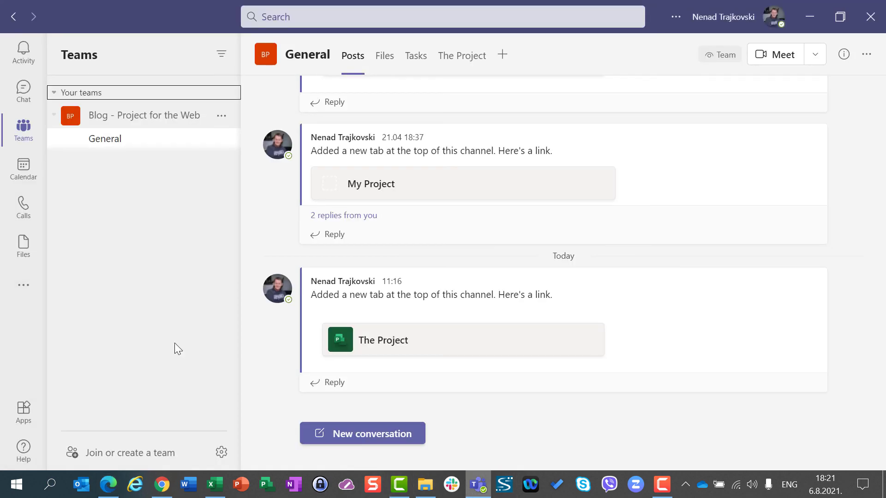
{"action": "key", "text": "alt+Tab"}
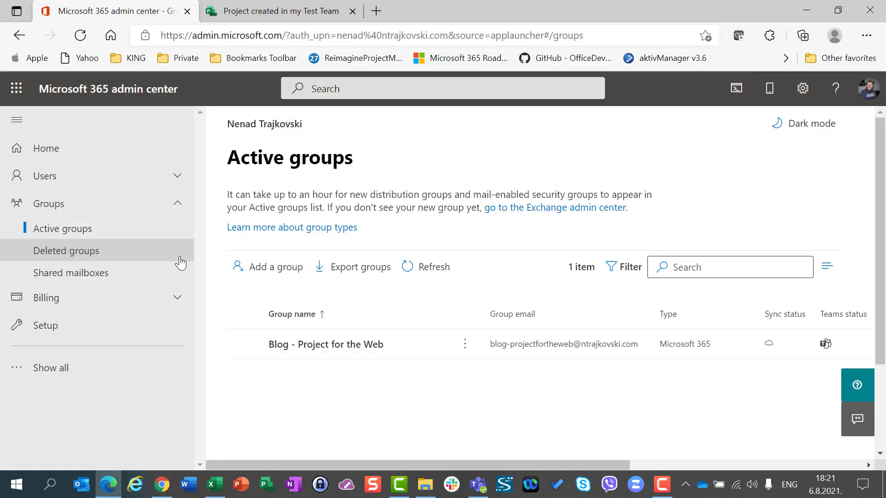
{"action": "left_click", "coordinate": [276, 12]}
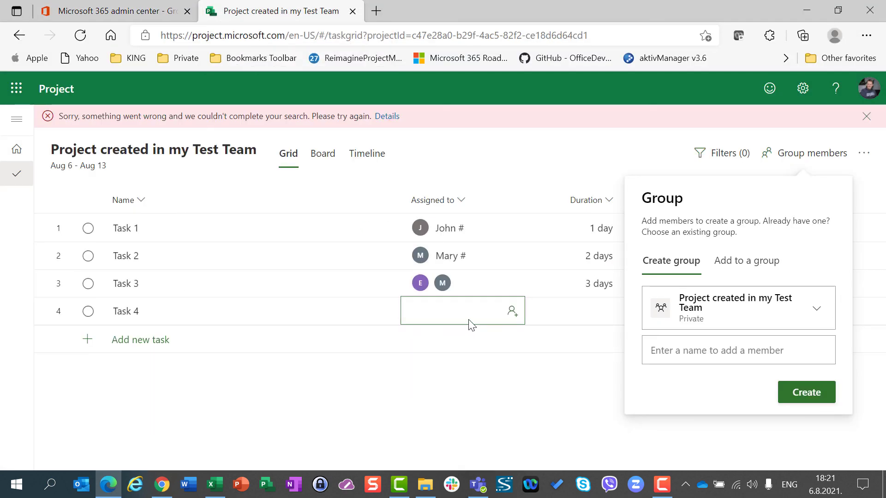
- Assign Task 4 to the former team member with the initial J, who is already assigned to Task 1
{"action": "left_click", "coordinate": [478, 312]}
{"action": "left_click", "coordinate": [479, 312]}
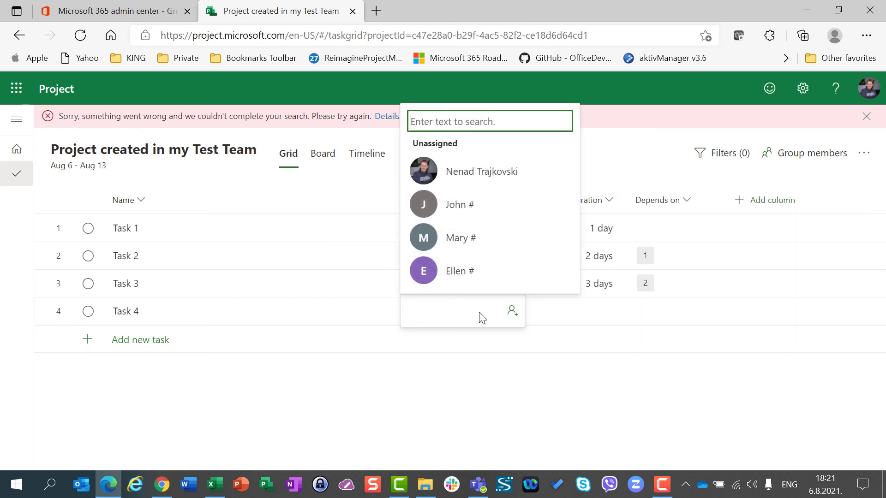
{"action": "left_click", "coordinate": [475, 204]}
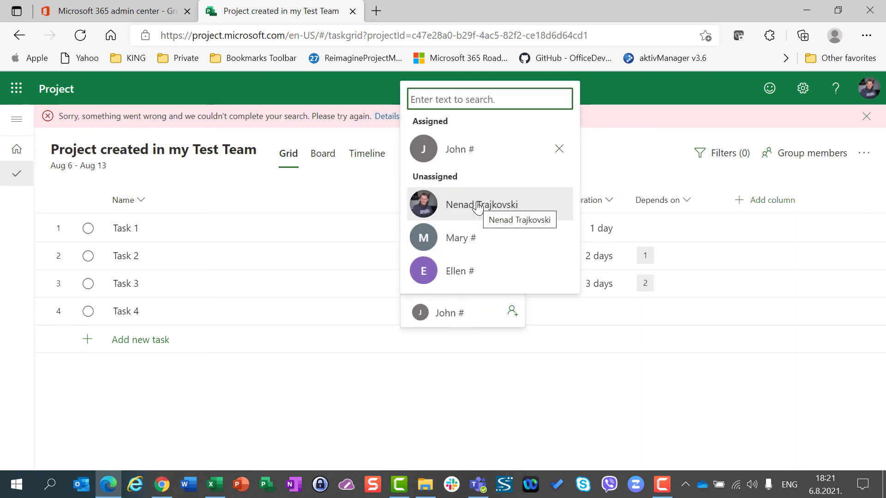